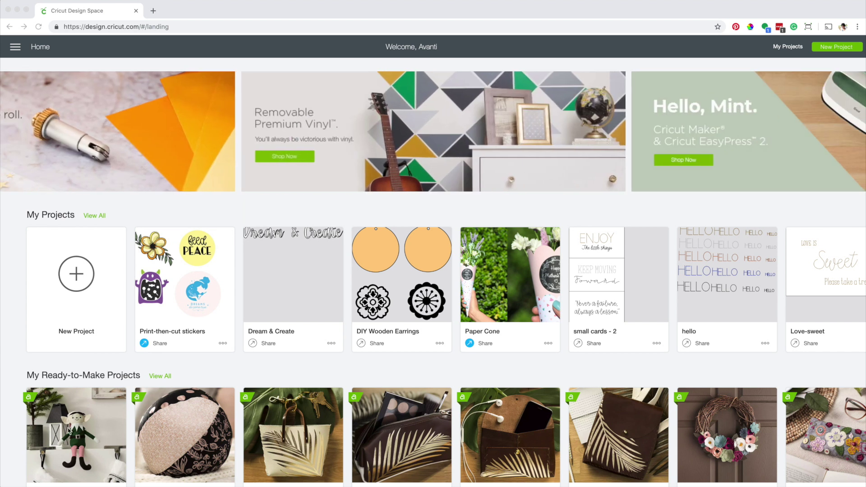
Start a new blank project and insert the sitting llama image from the Images library
scroll(67, 428, "down", 3)
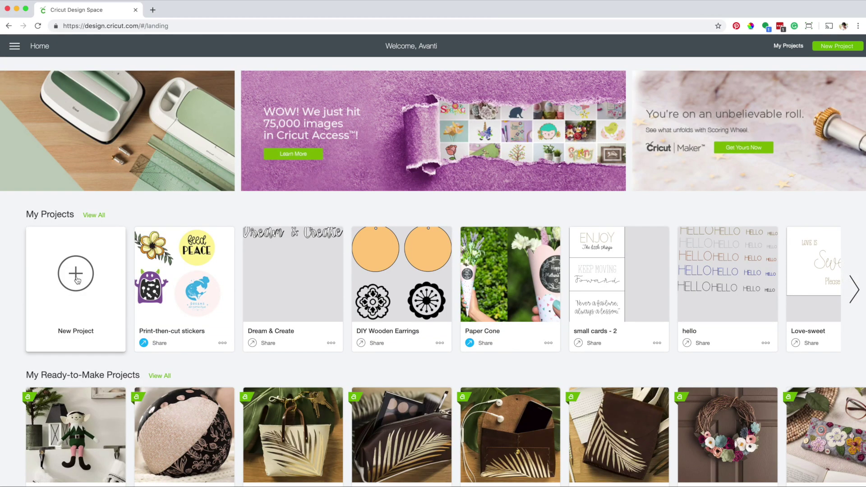
left_click(78, 280)
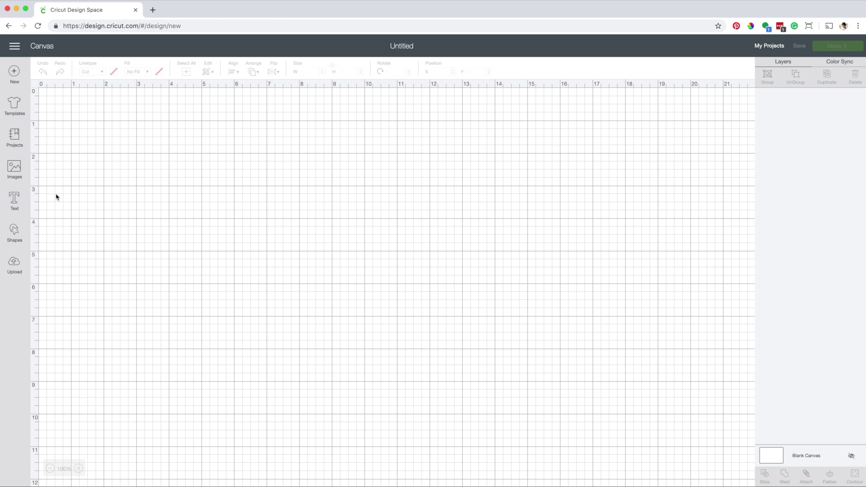
left_click(19, 173)
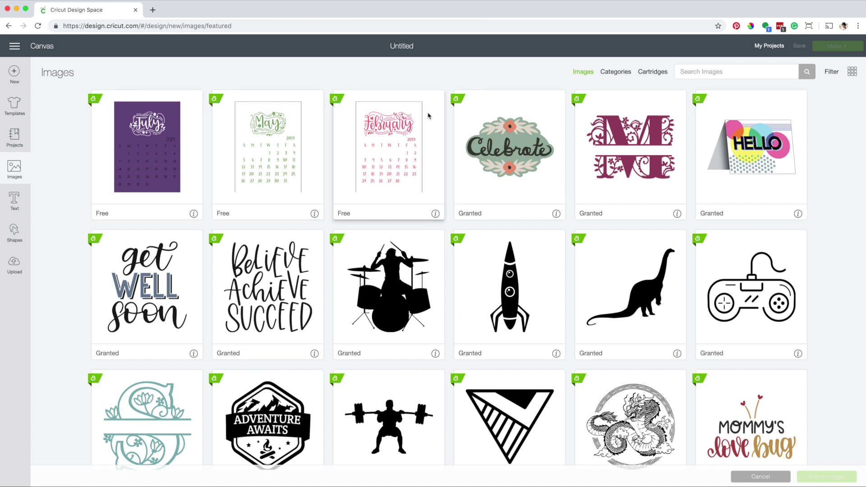
scroll(482, 322, "down", 20)
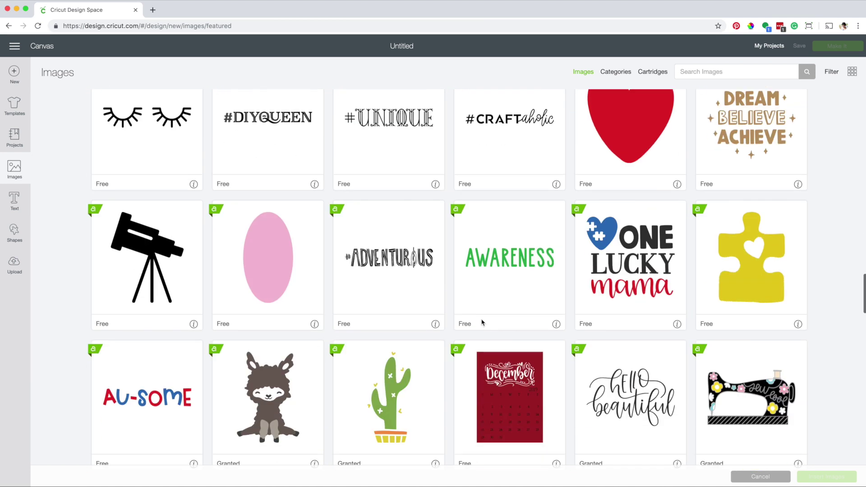
left_click(270, 307)
left_click(826, 476)
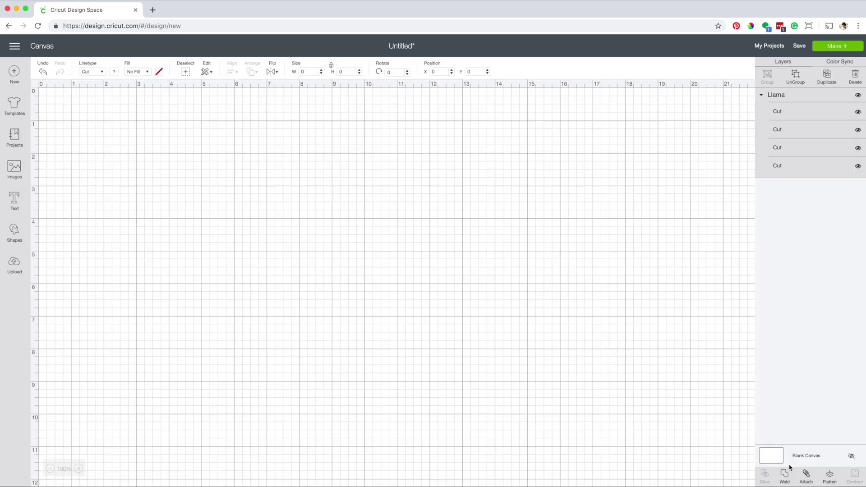
Enlarge the llama, move it up and to the right, and add a text box
left_click_drag(179, 258, 213, 299)
left_click_drag(153, 217, 244, 162)
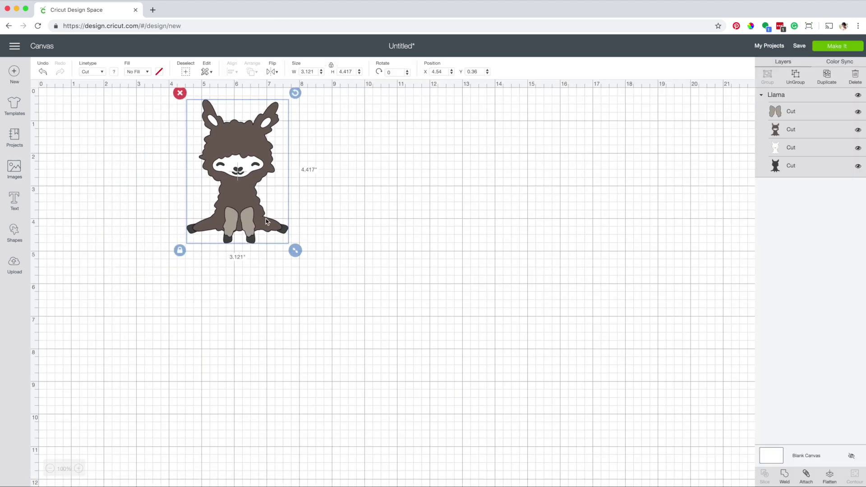
left_click(15, 198)
Type Hello in the A Child's Year - Monogram font beneath the llama
left_click(63, 94)
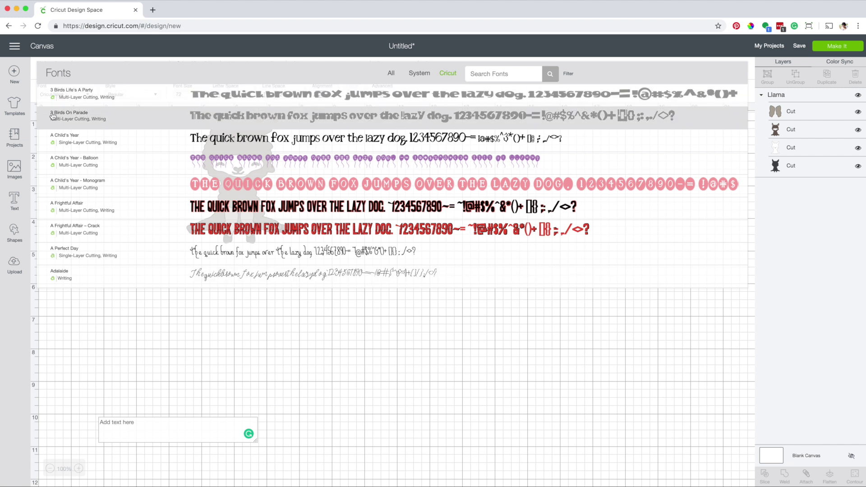
left_click(67, 185)
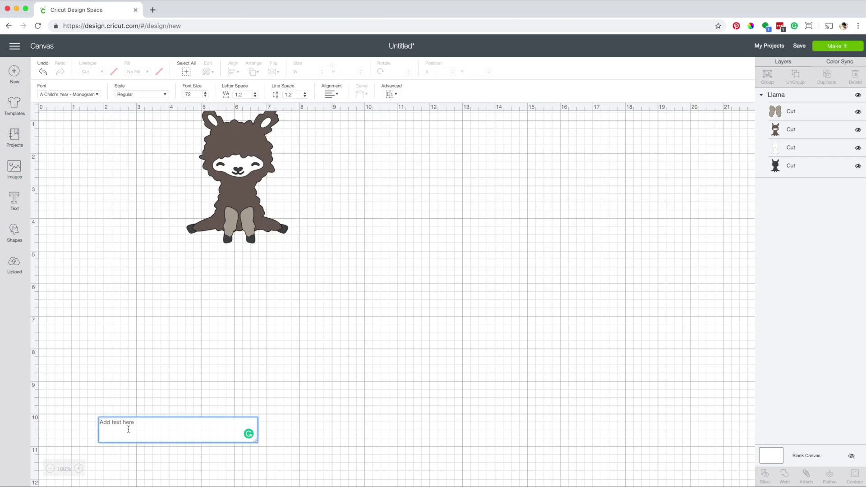
type("Hello")
left_click(403, 417)
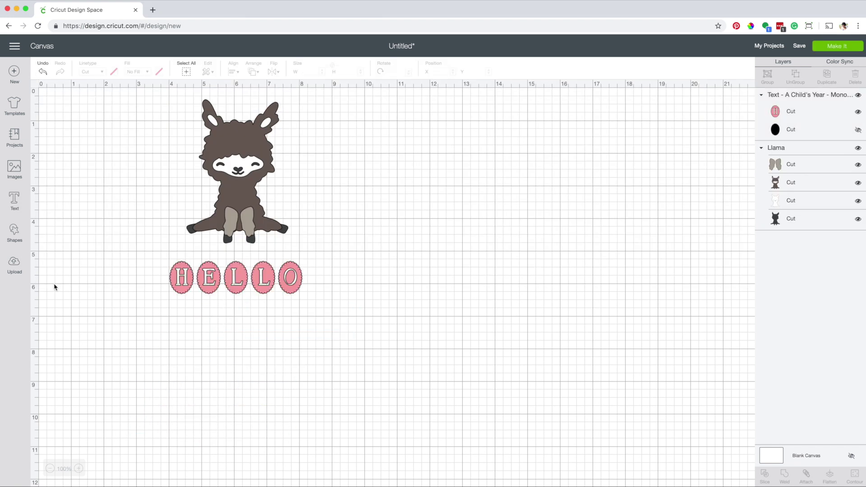
left_click(16, 266)
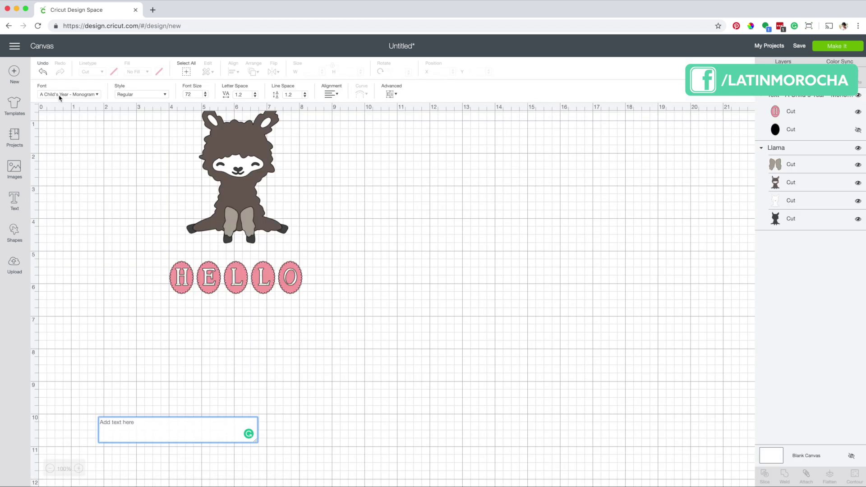
Show the text's font list on the System tab and scroll through the fonts
left_click(62, 94)
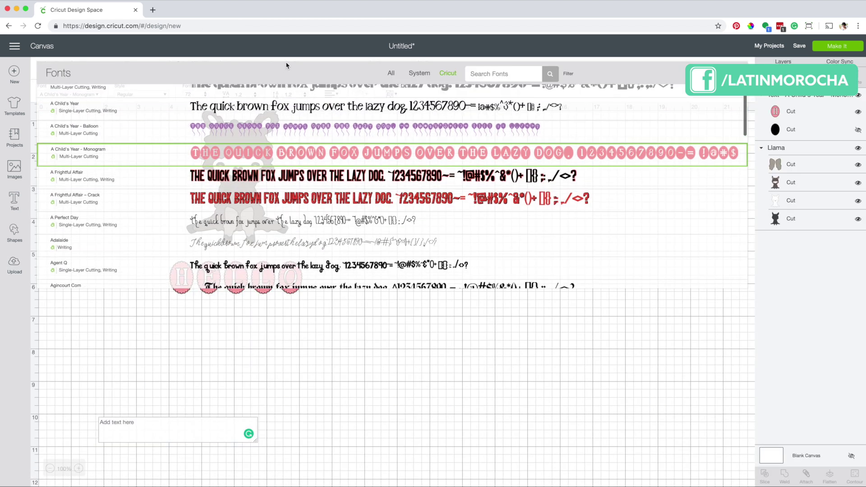
left_click(419, 73)
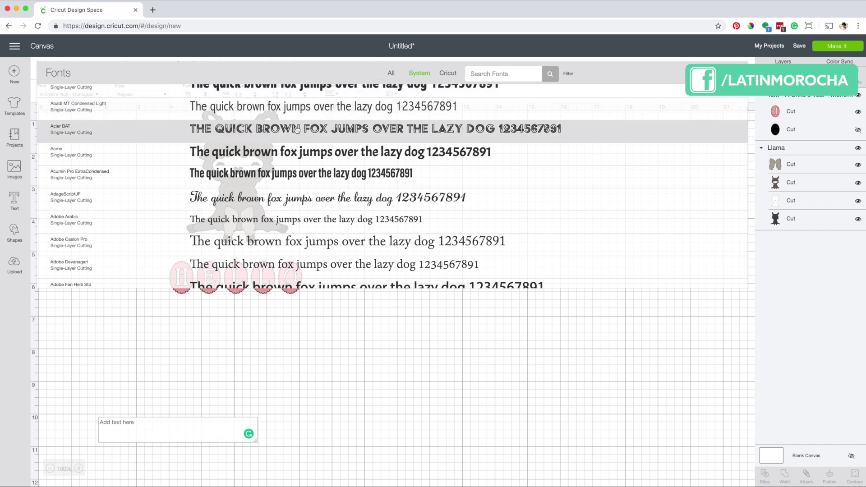
scroll(297, 130, "down", 5)
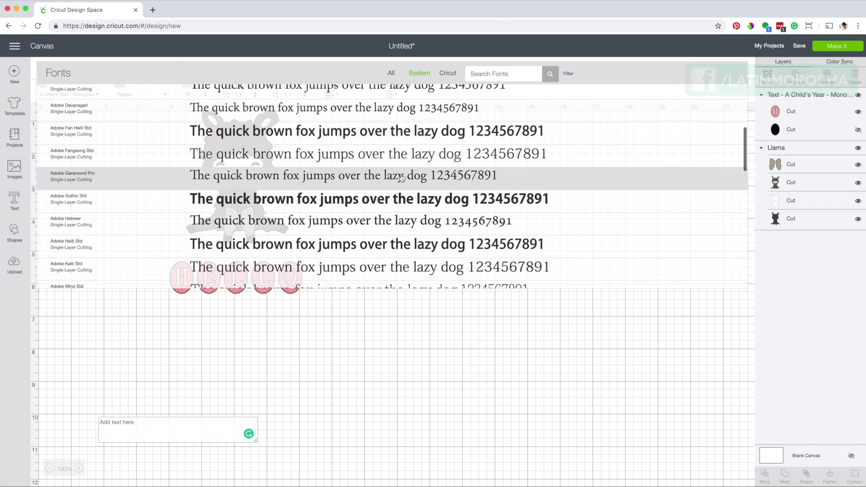
scroll(401, 178, "down", 6)
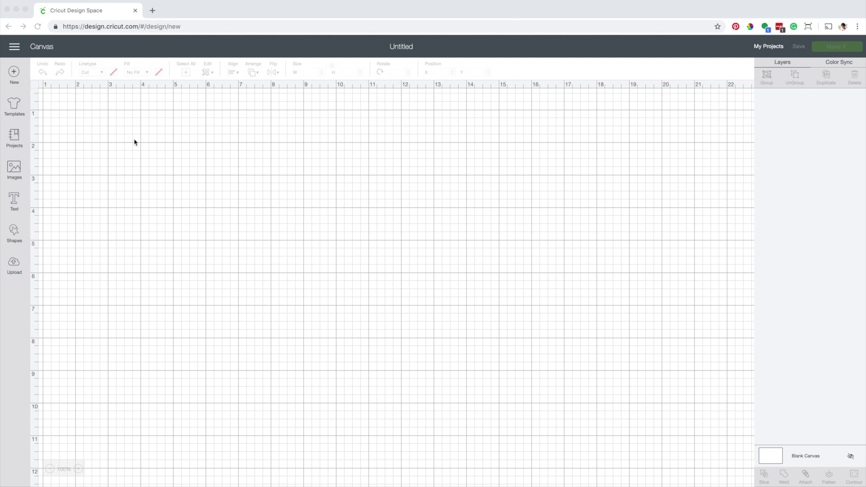
left_click(15, 47)
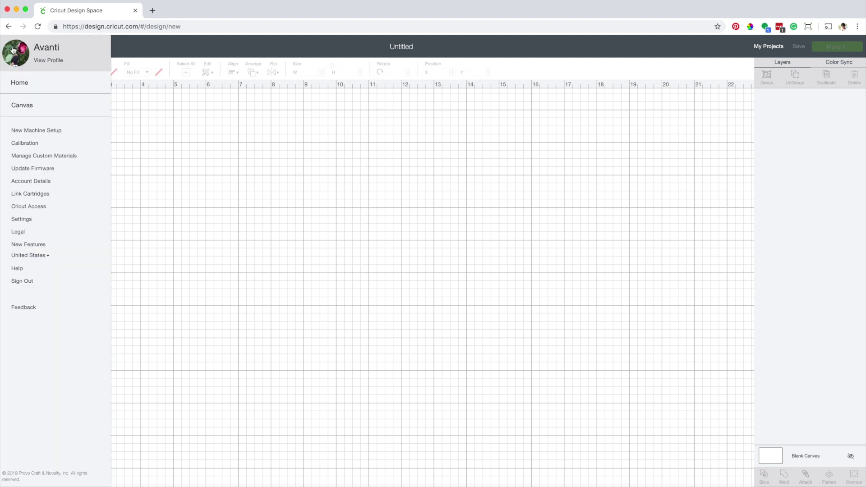
left_click(30, 145)
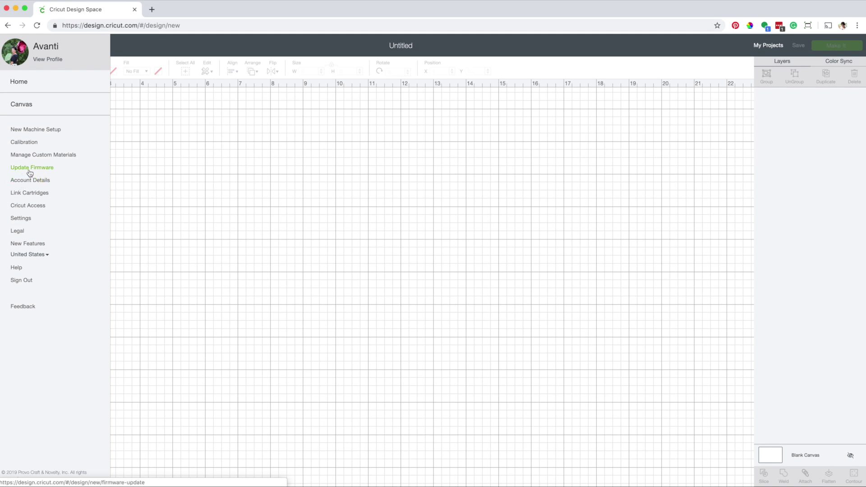
left_click(33, 169)
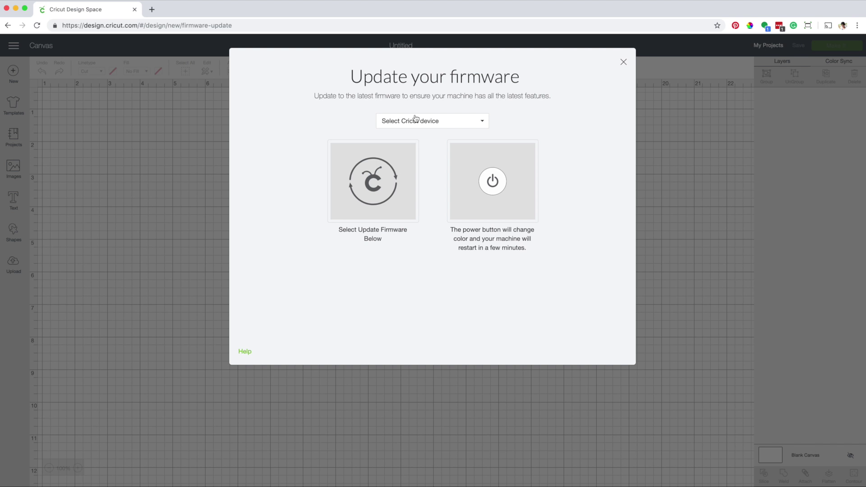
left_click(403, 122)
left_click(383, 152)
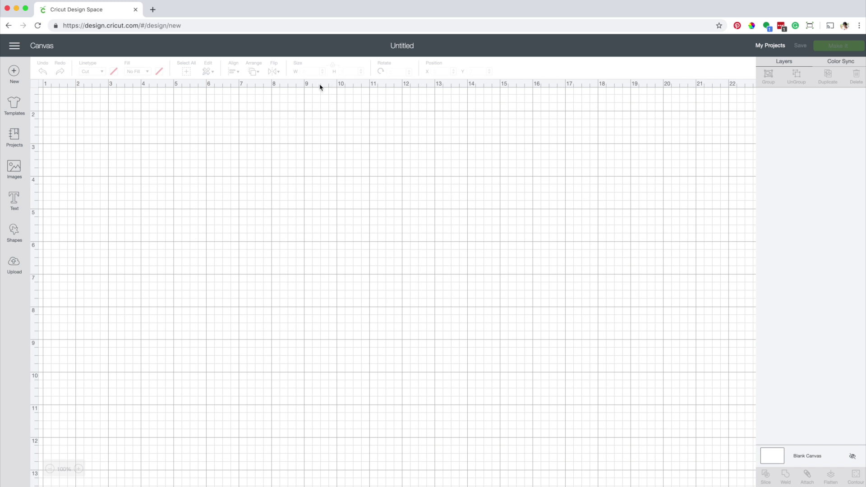
Change the Design Space measurement units to Centimeter in Settings and close Settings
left_click(15, 50)
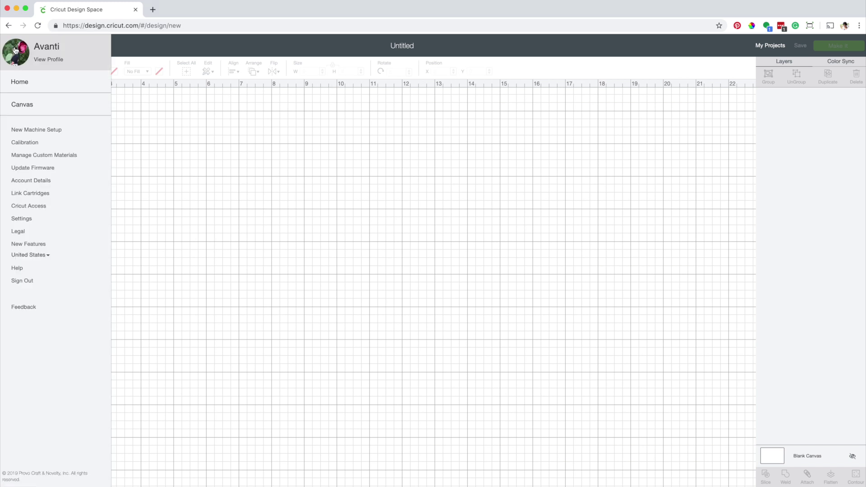
left_click(22, 219)
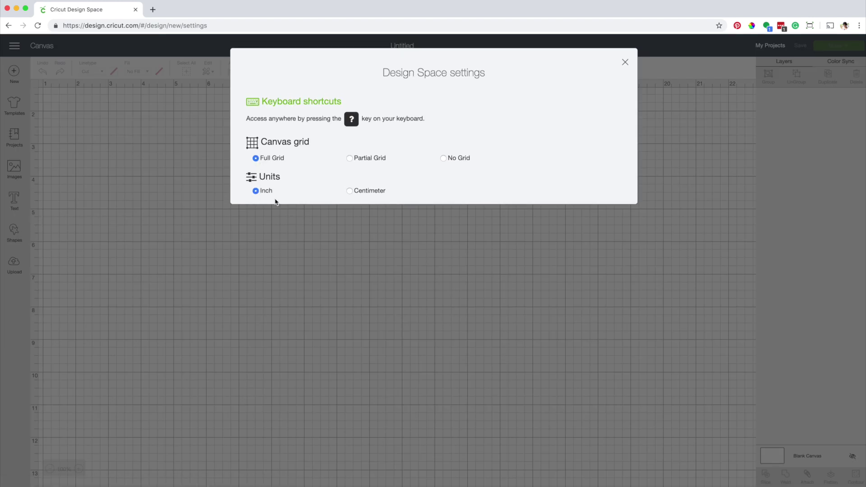
left_click(350, 193)
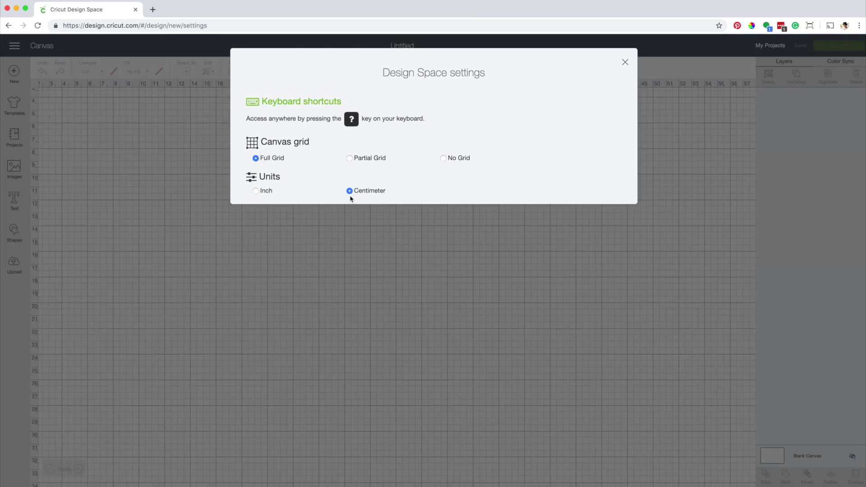
left_click(625, 64)
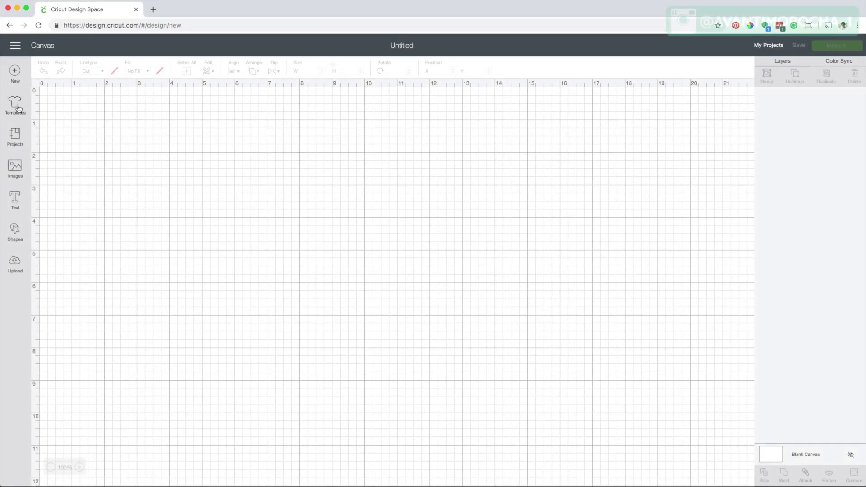
left_click(18, 109)
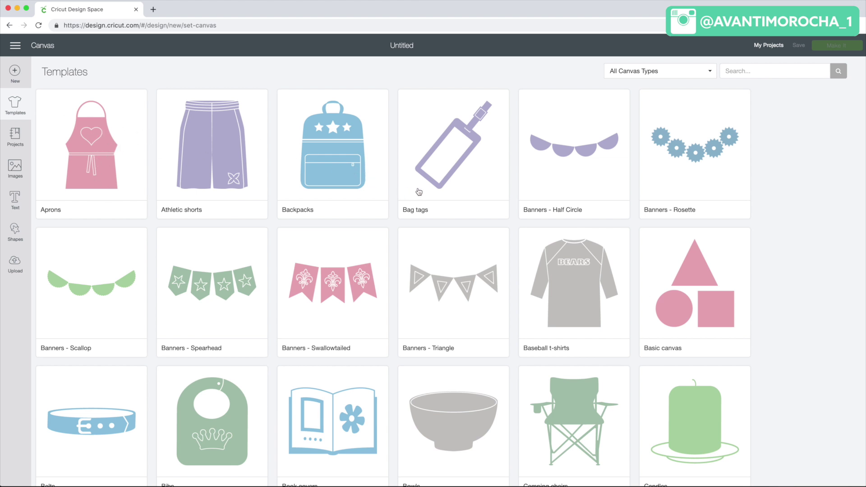
Filter the templates to Fashion and place the Classic t-shirts template on the canvas
scroll(486, 287, "down", 18)
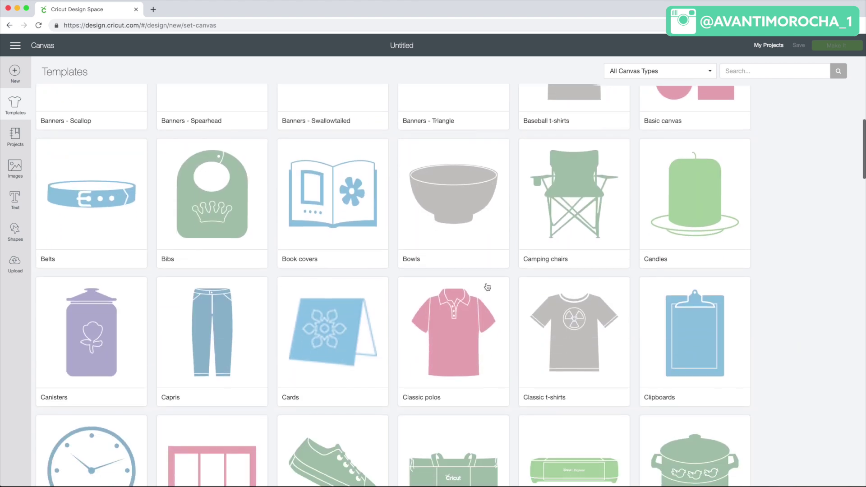
scroll(487, 287, "down", 6)
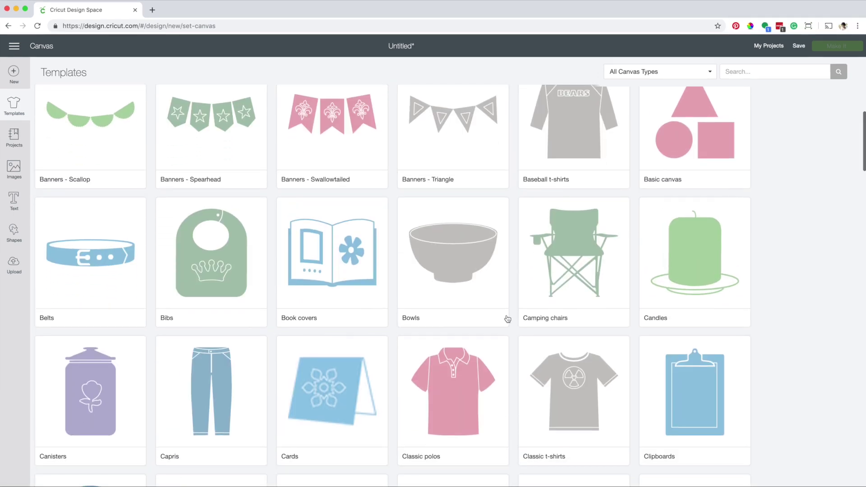
scroll(507, 318, "down", 12)
scroll(506, 319, "down", 20)
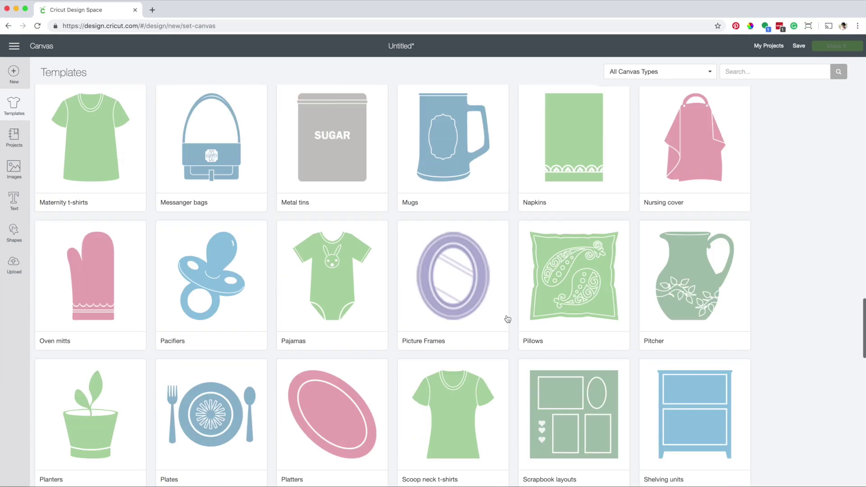
scroll(507, 319, "up", 12)
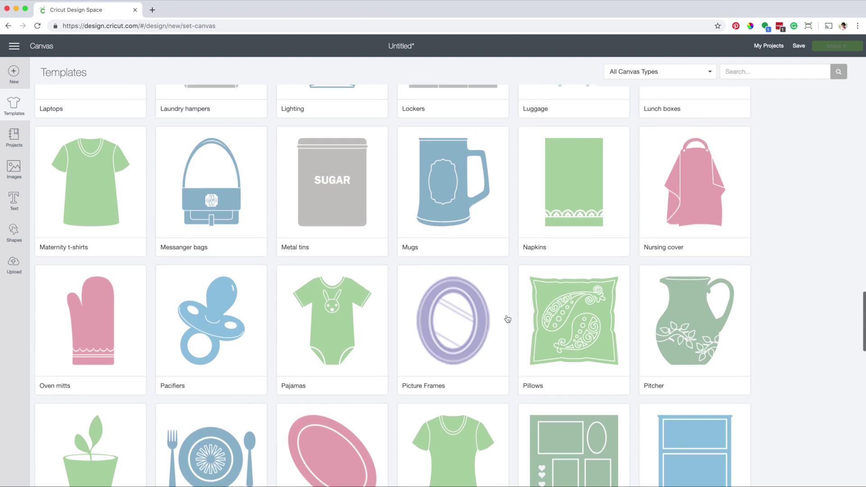
left_click(644, 73)
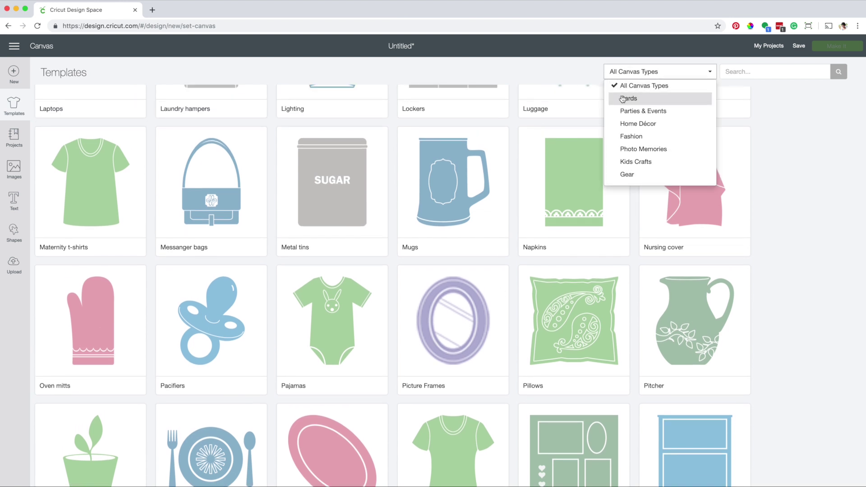
left_click(631, 136)
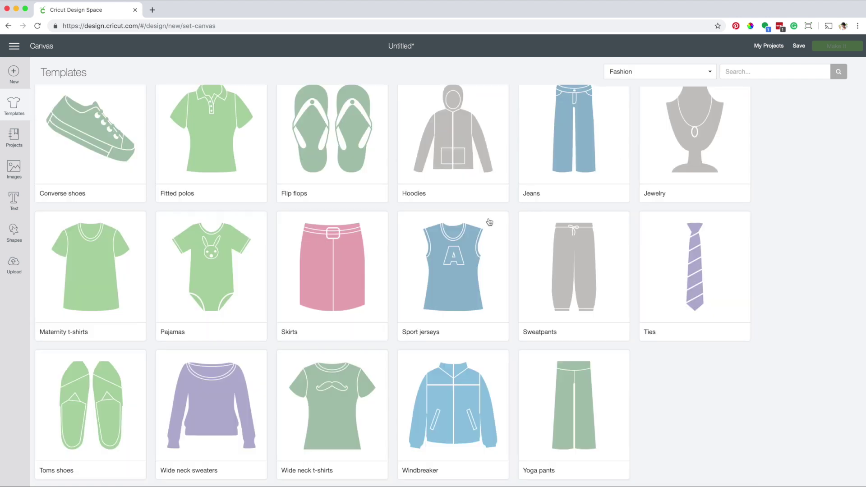
scroll(473, 234, "up", 3)
scroll(473, 233, "up", 3)
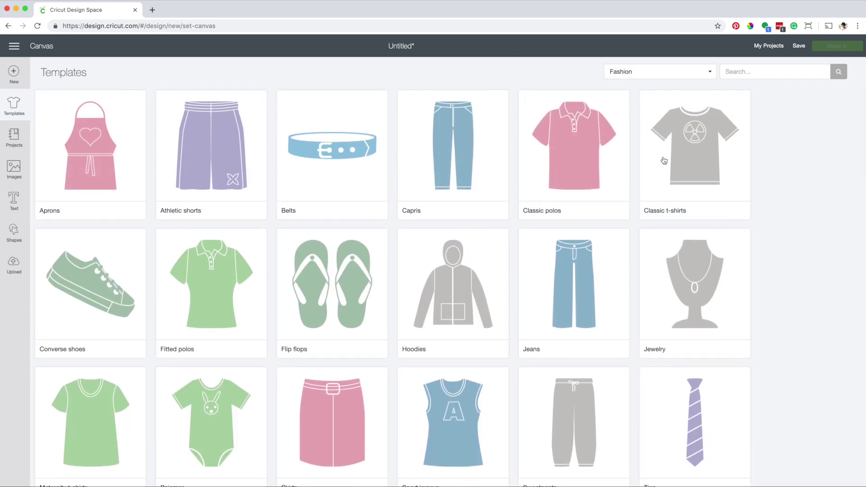
left_click(691, 179)
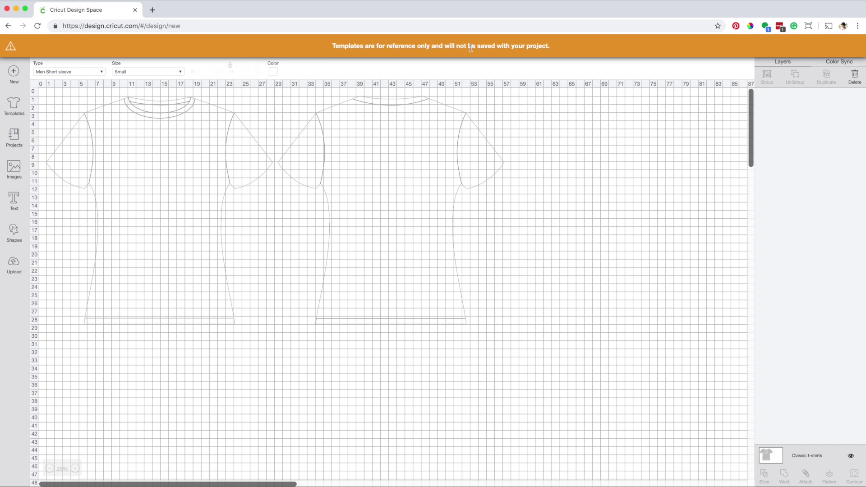
Select the t-shirt template and fill both shirts light gray
left_click(199, 131)
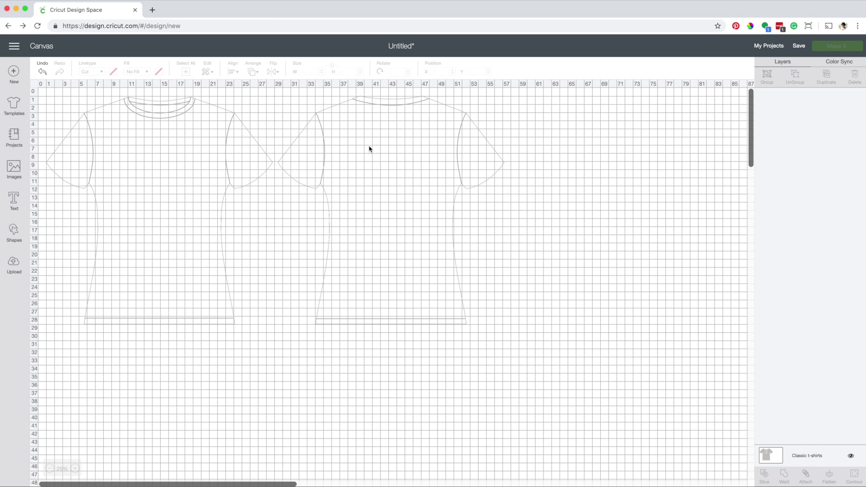
left_click(819, 461)
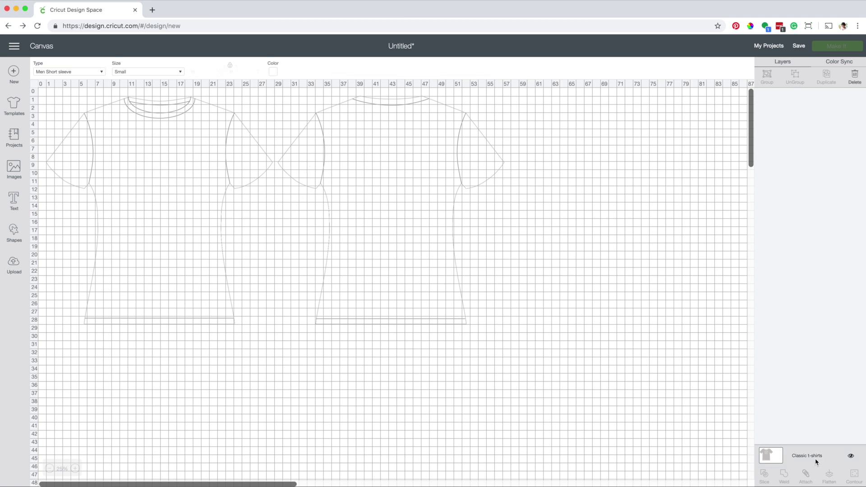
left_click(714, 420)
left_click(400, 236)
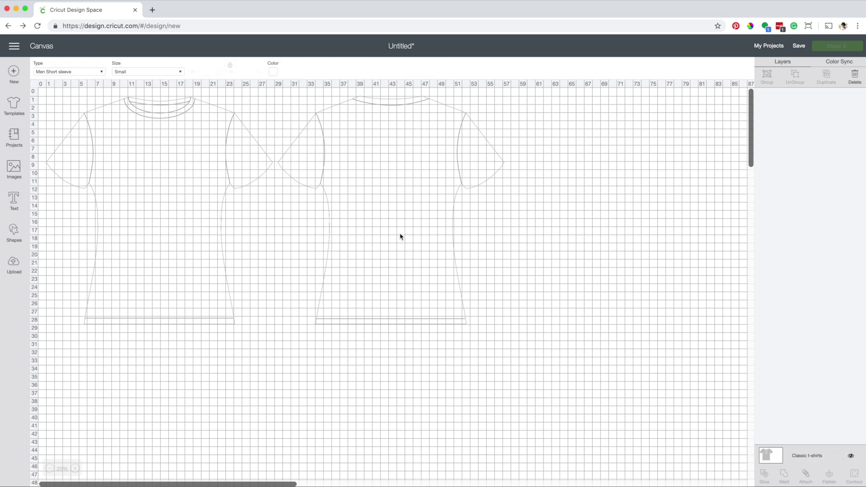
left_click(274, 72)
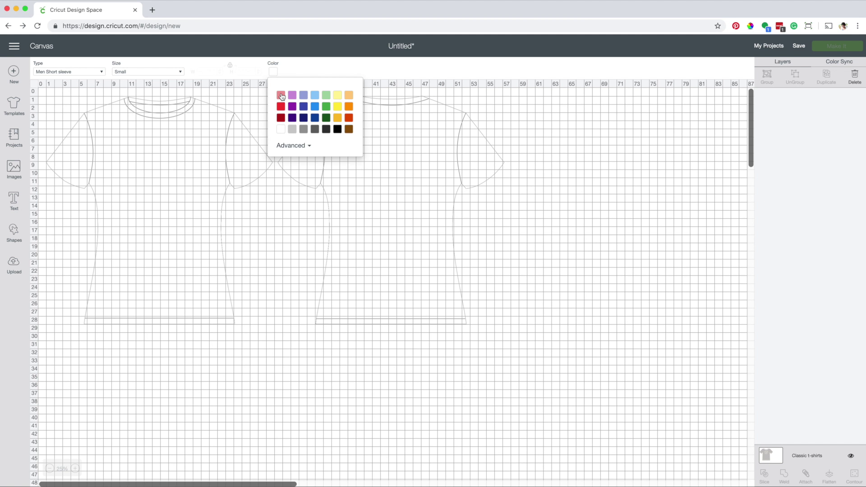
left_click(292, 130)
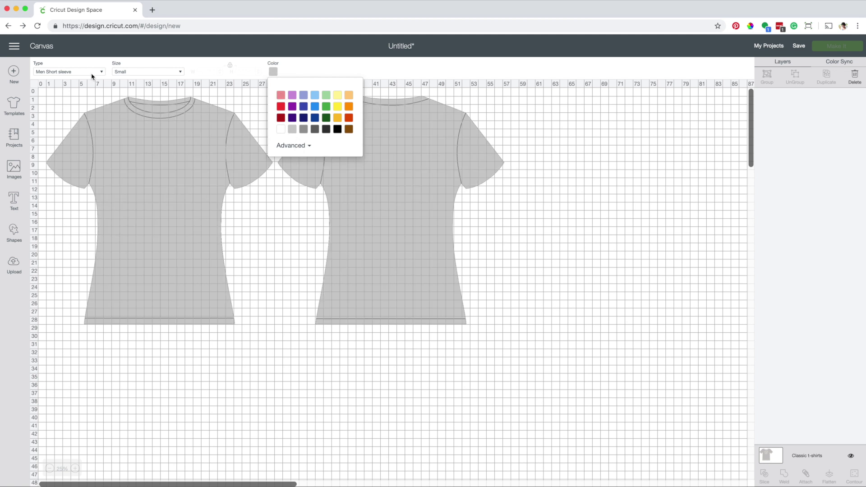
Change the shirt type to Women Short sleeve
left_click(38, 71)
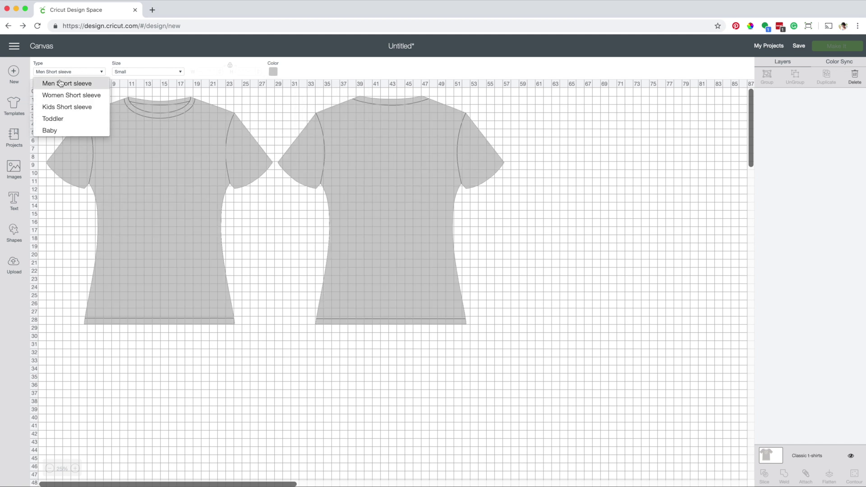
left_click(60, 96)
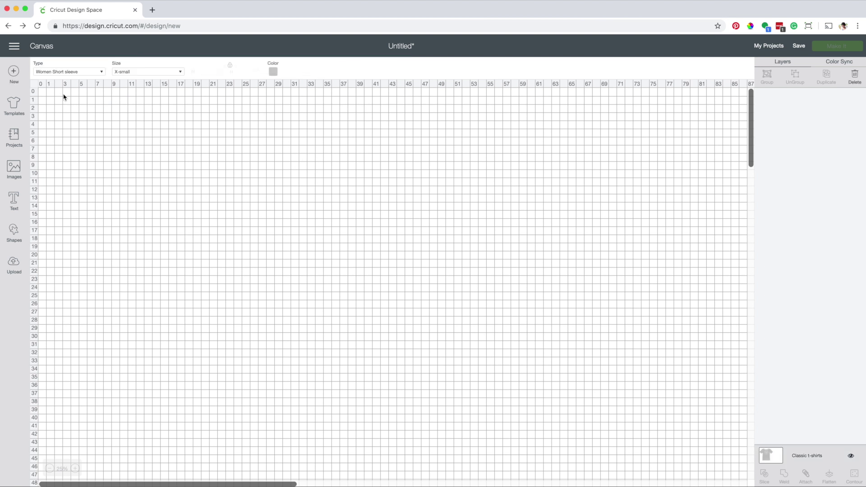
left_click(133, 72)
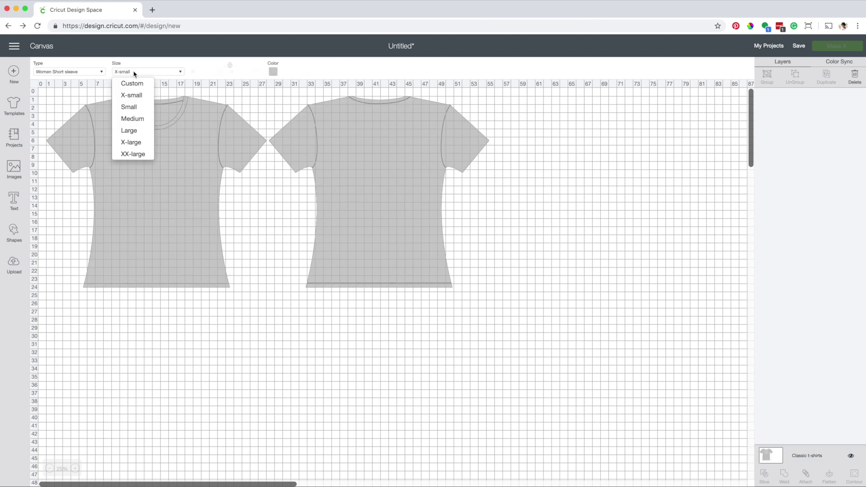
Set the shirt size to Small and put the You're My Cup of Tea design on its front chest
left_click(132, 107)
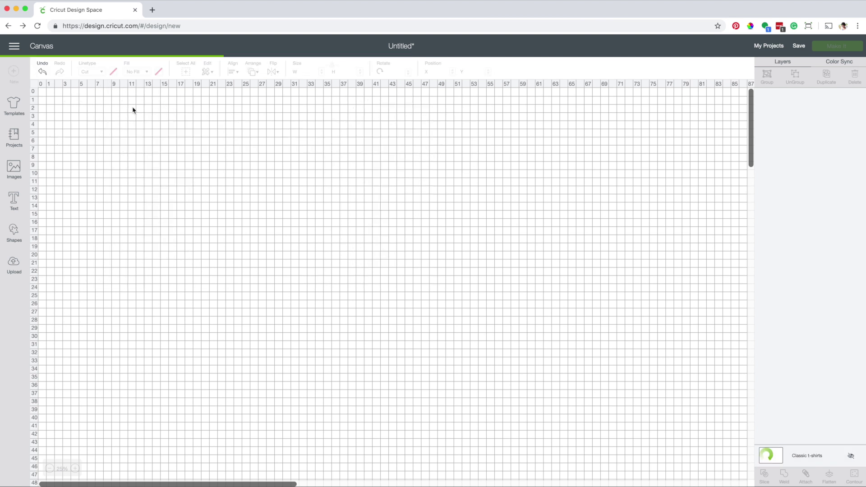
left_click(14, 169)
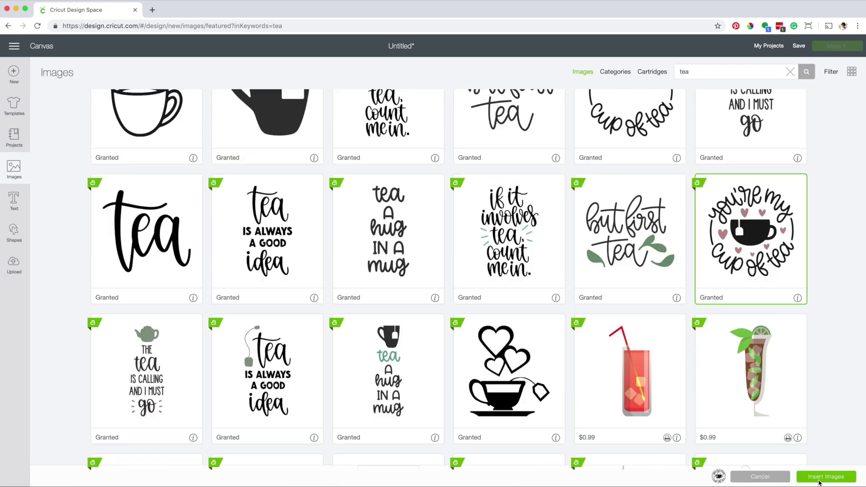
left_click(818, 478)
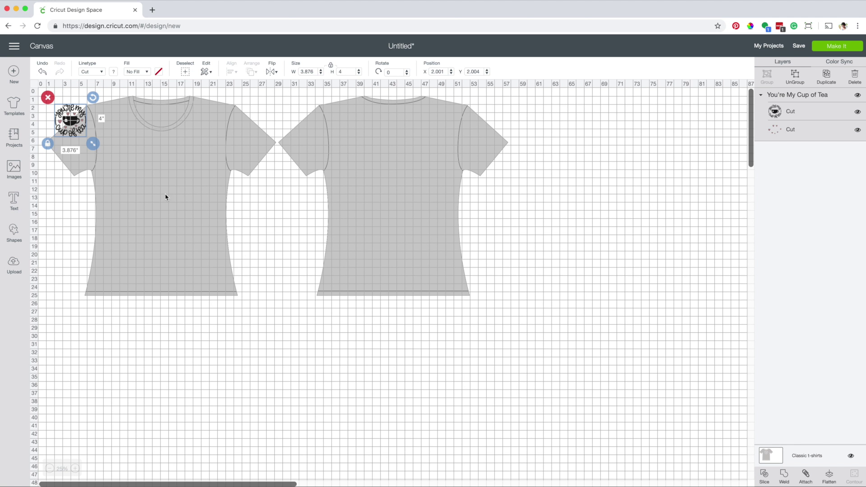
left_click_drag(76, 133, 225, 242)
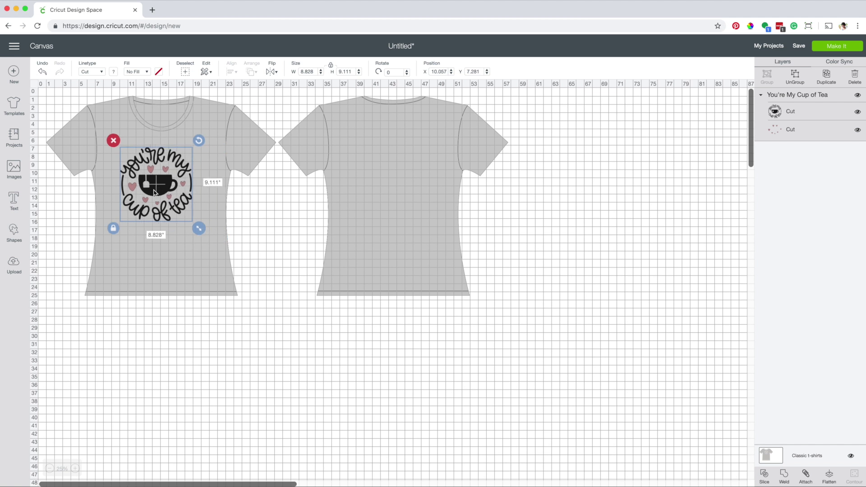
left_click_drag(154, 192, 157, 192)
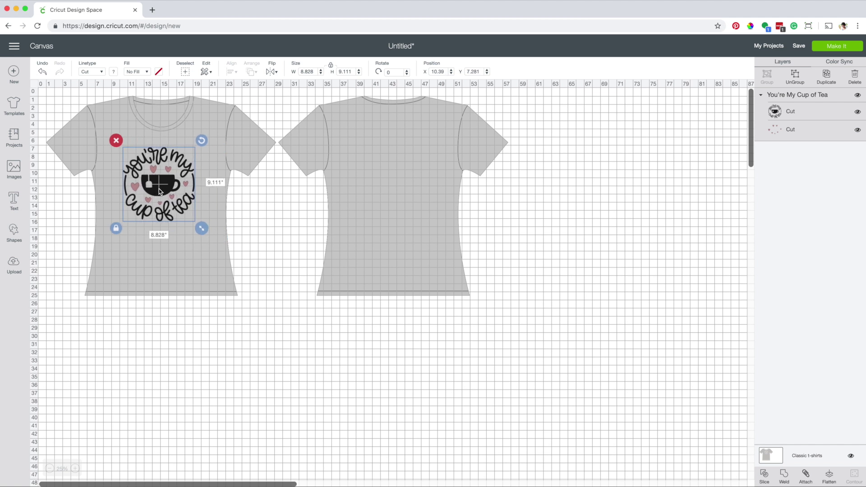
left_click(261, 243)
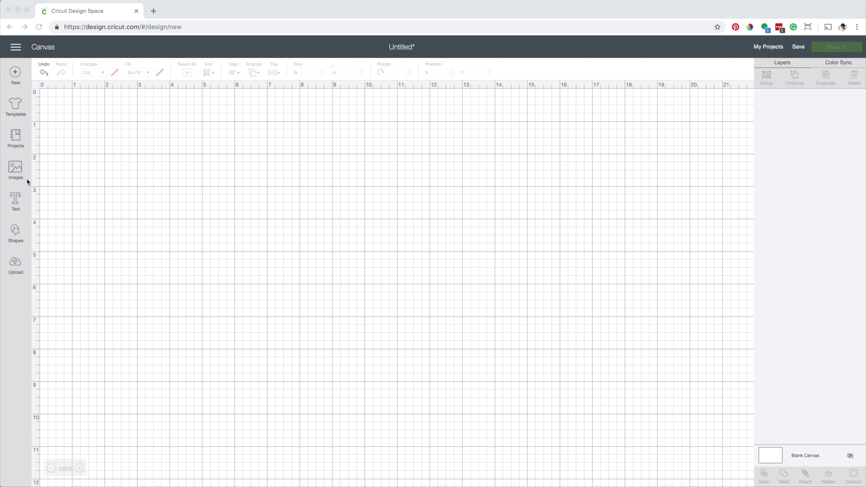
Filter the Images library to Printables and insert the yellow Coreopsis flower
left_click(13, 170)
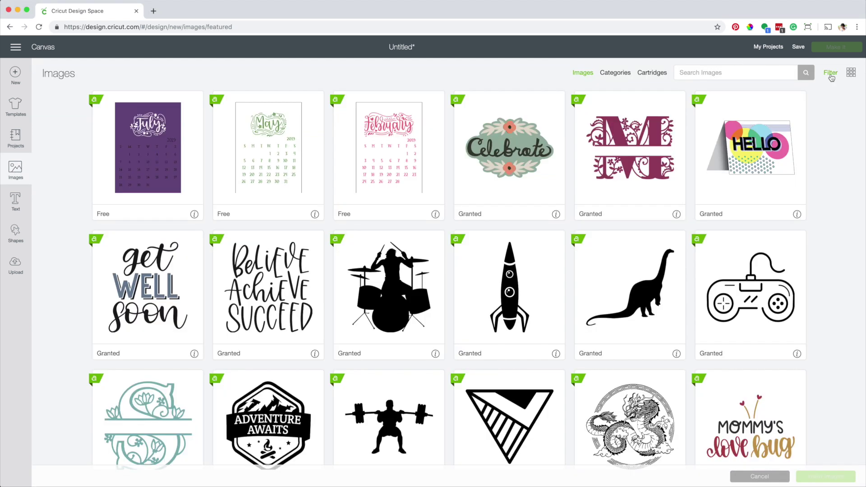
left_click(830, 73)
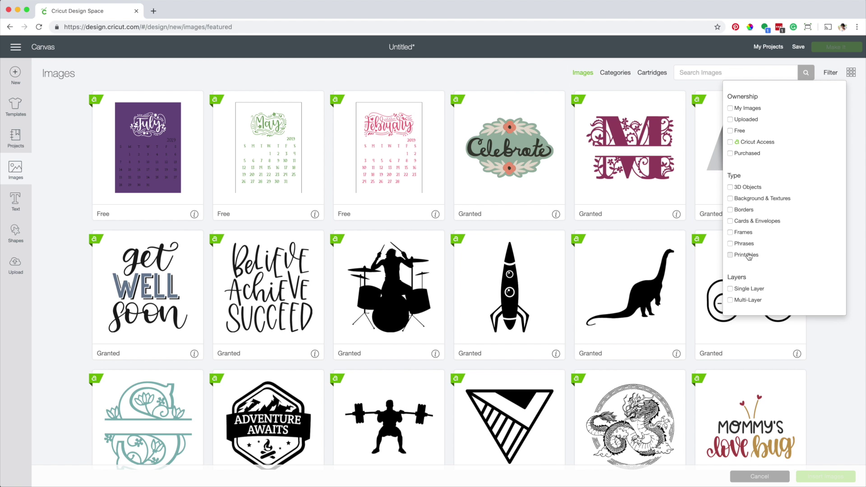
left_click(730, 254)
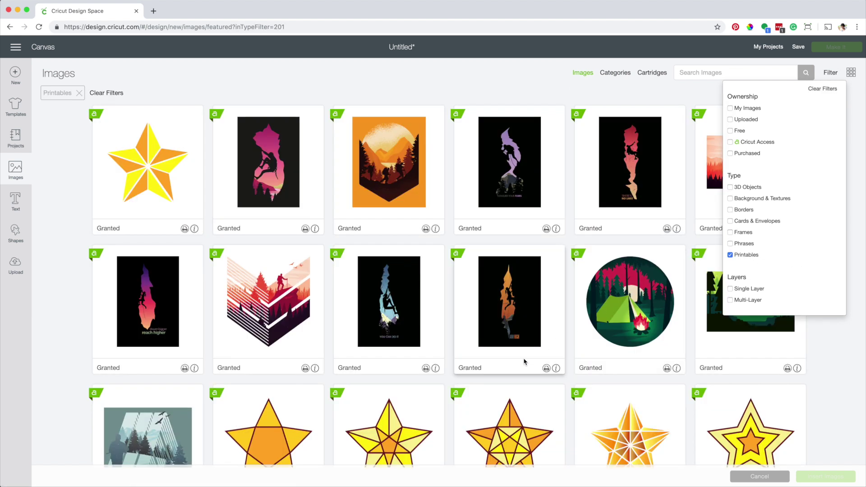
scroll(524, 361, "down", 5)
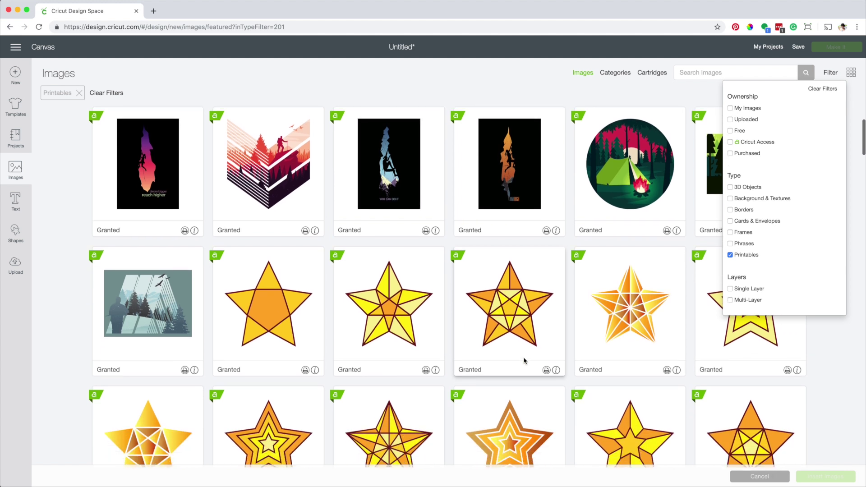
scroll(524, 361, "down", 10)
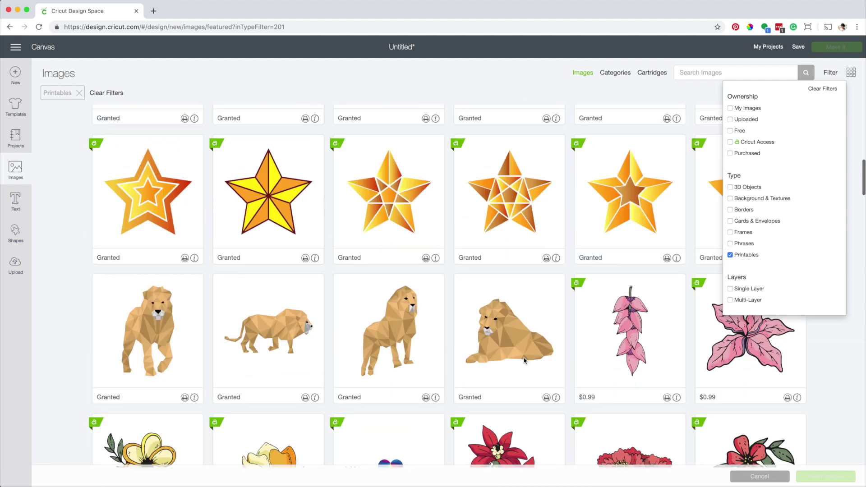
scroll(524, 361, "down", 8)
left_click(110, 225)
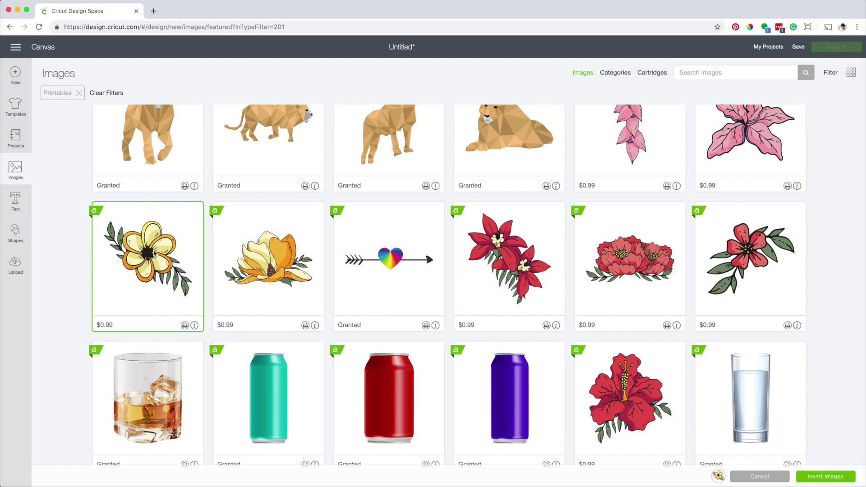
left_click(850, 477)
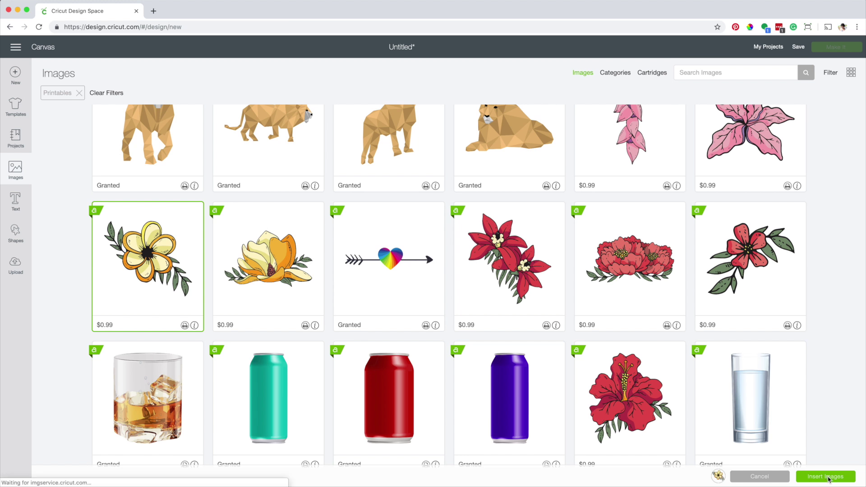
left_click(339, 263)
Move the Coreopsis flower up toward the top-left of the canvas
left_click(199, 248)
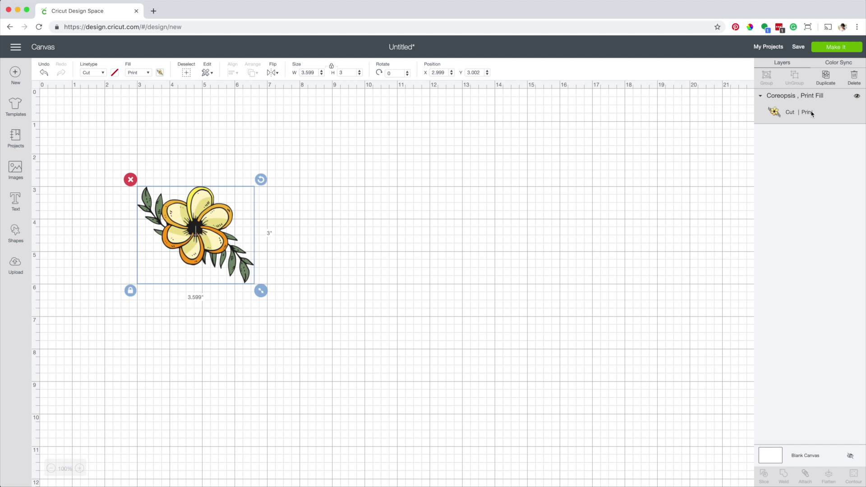
left_click(435, 241)
left_click_drag(194, 236, 192, 178)
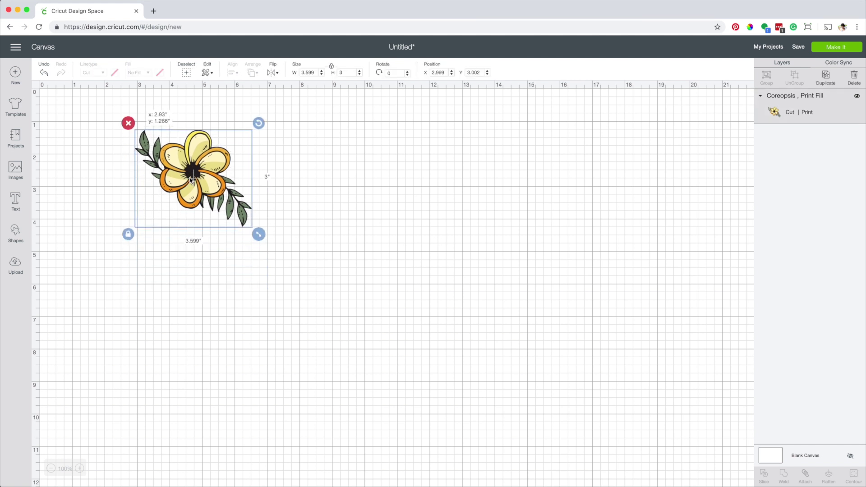
left_click(303, 200)
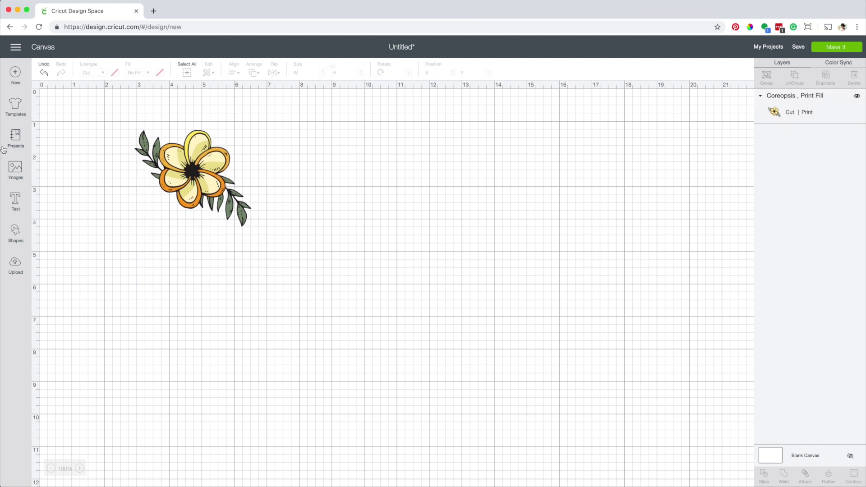
Switch the image filter from Printables to Single Layer and insert the feed PEACE image
left_click(15, 171)
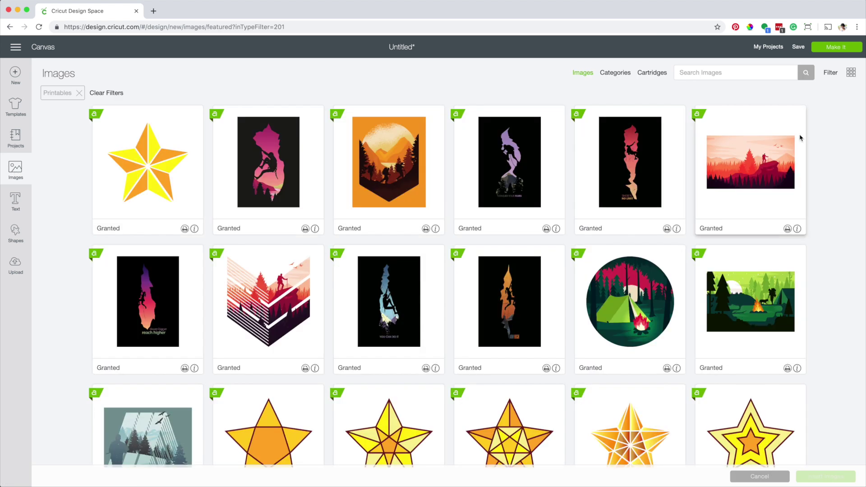
left_click(831, 72)
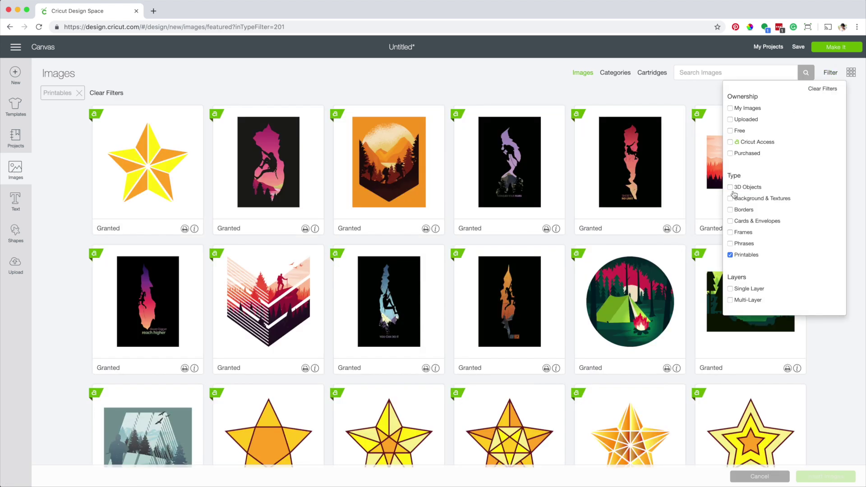
left_click(729, 256)
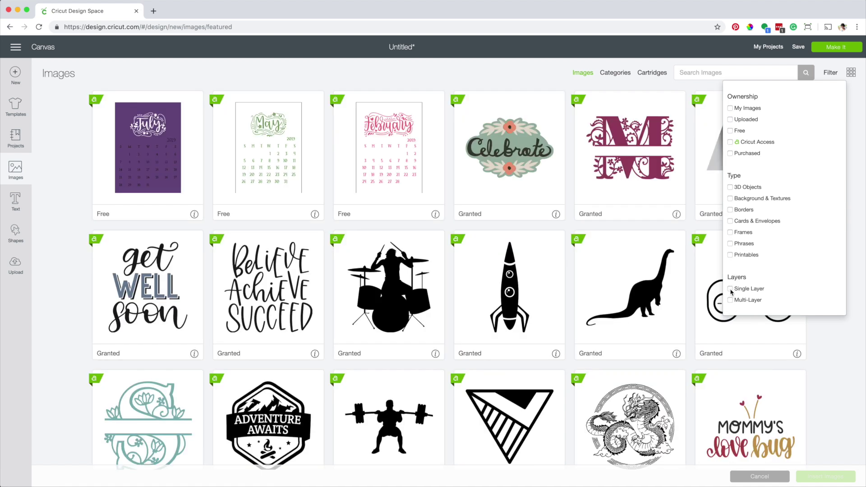
left_click(730, 290)
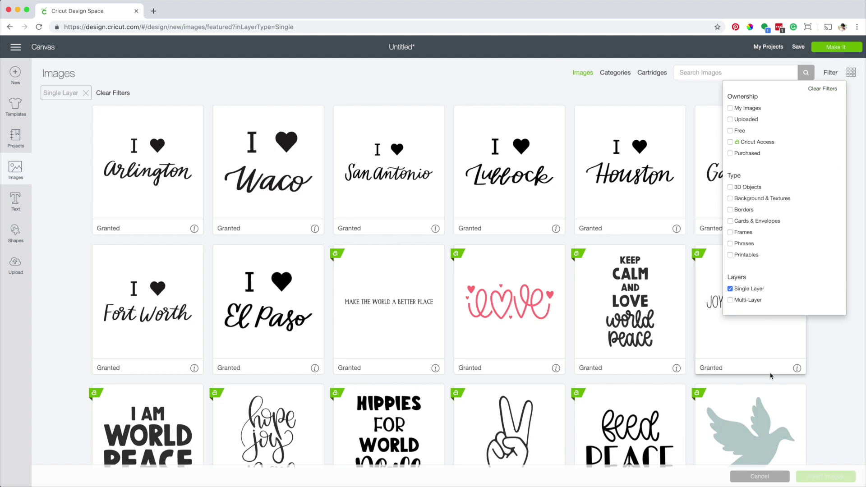
scroll(834, 377, "down", 4)
left_click(609, 259)
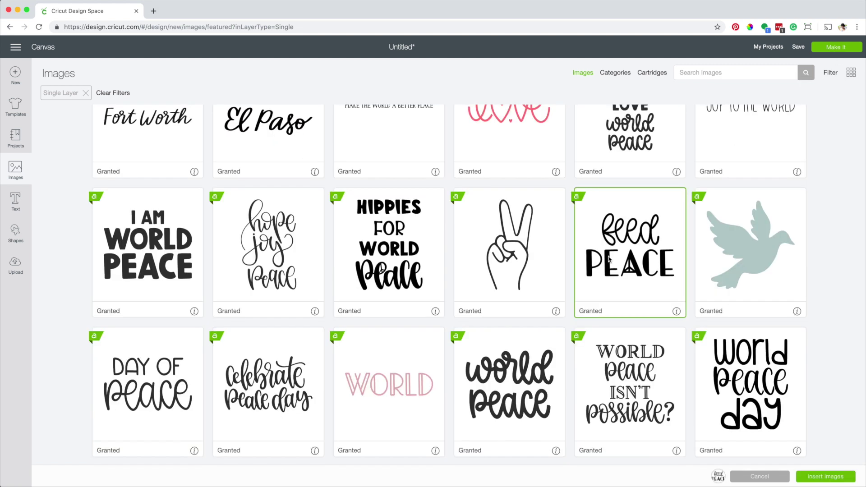
left_click(830, 477)
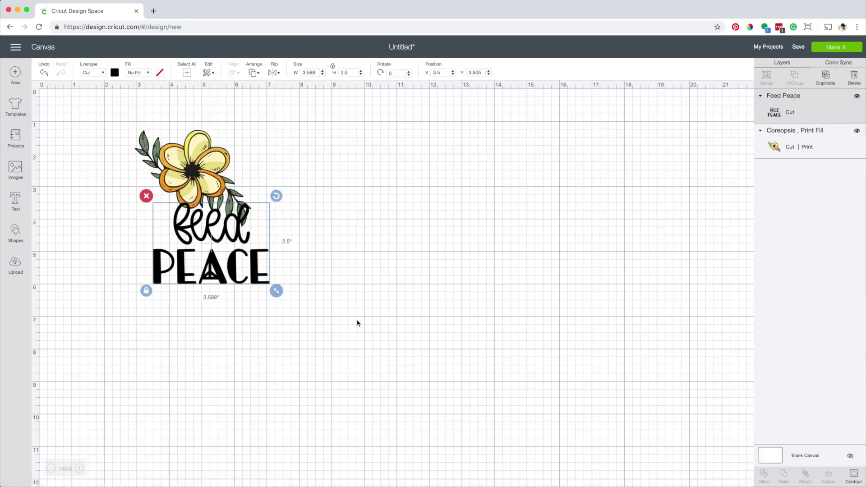
Move the feed PEACE image up beside the flower and shrink it
left_click_drag(251, 277, 233, 329)
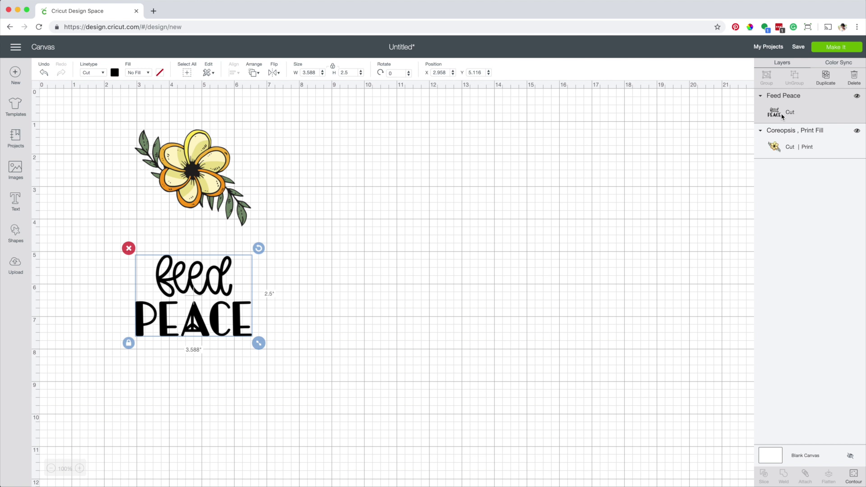
left_click(237, 328)
left_click_drag(238, 328, 433, 185)
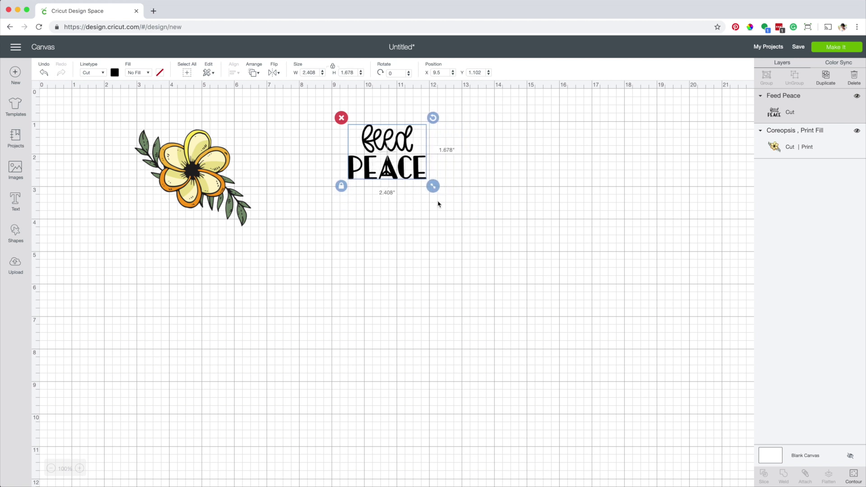
left_click(438, 201)
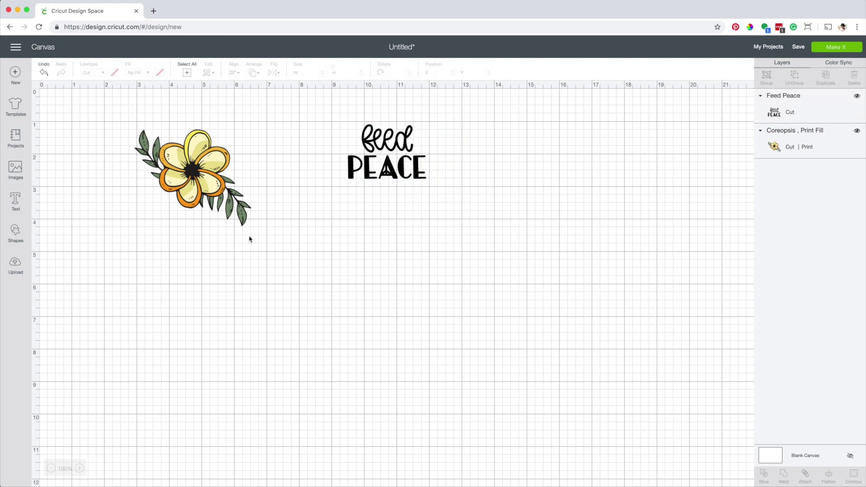
Add a pale yellow circle below the text and send it to the back
left_click(16, 237)
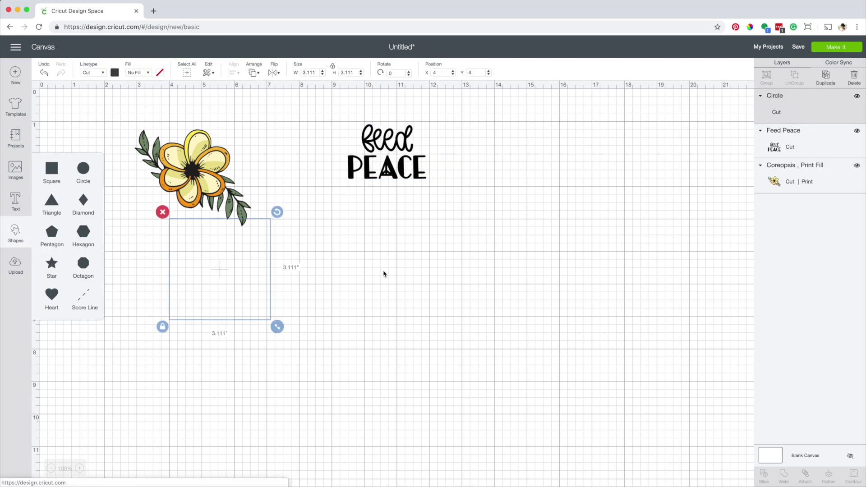
left_click_drag(193, 271, 413, 252)
left_click(115, 73)
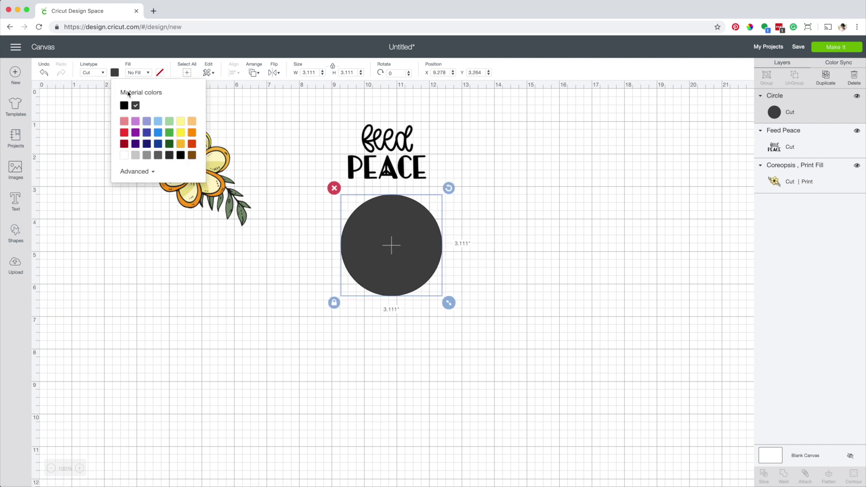
left_click(181, 123)
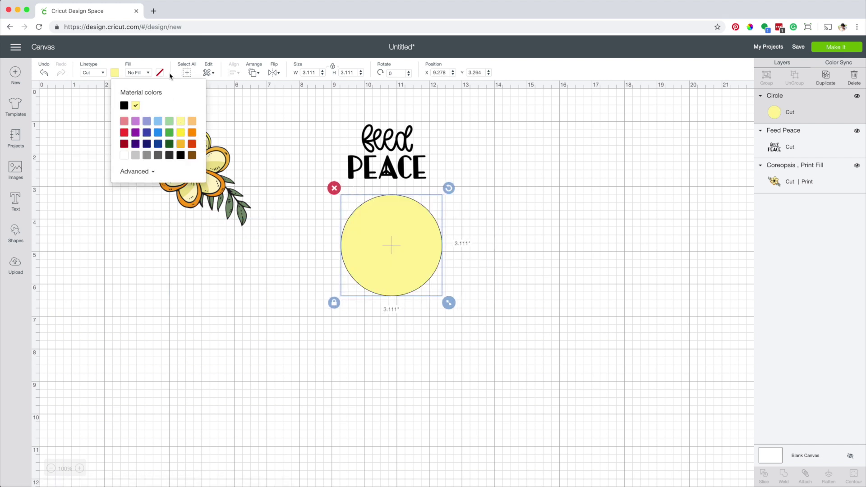
left_click(254, 73)
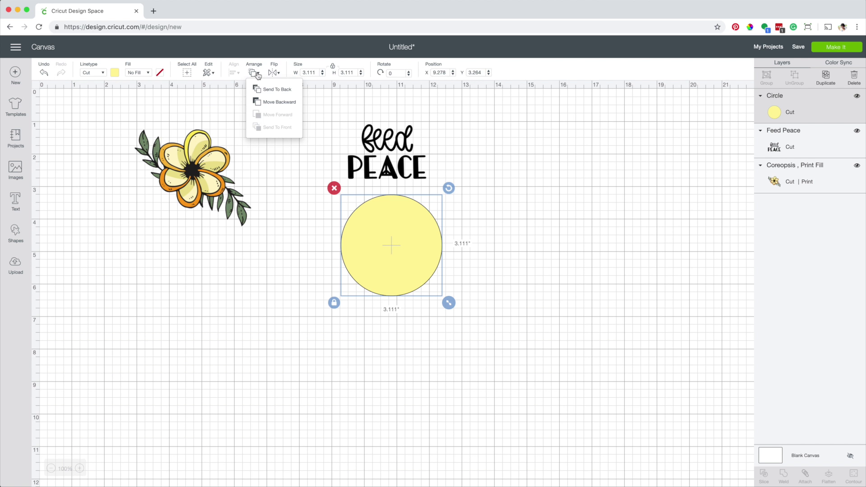
left_click(263, 90)
Position the circle behind feed PEACE and flatten both into one print layer
left_click(498, 267)
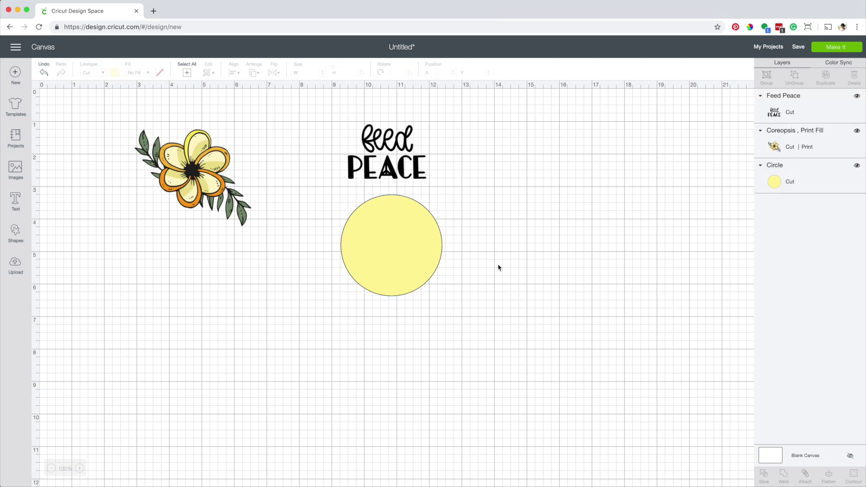
left_click_drag(399, 261, 386, 176)
left_click(386, 153, "shift")
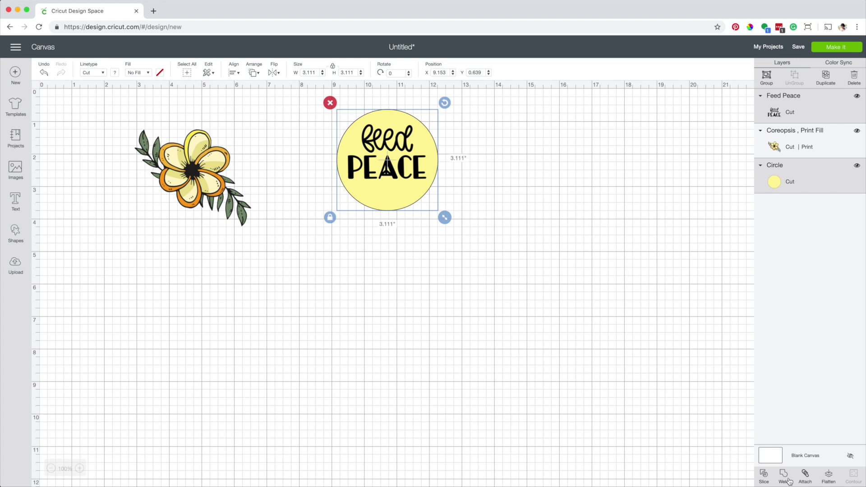
left_click(828, 478)
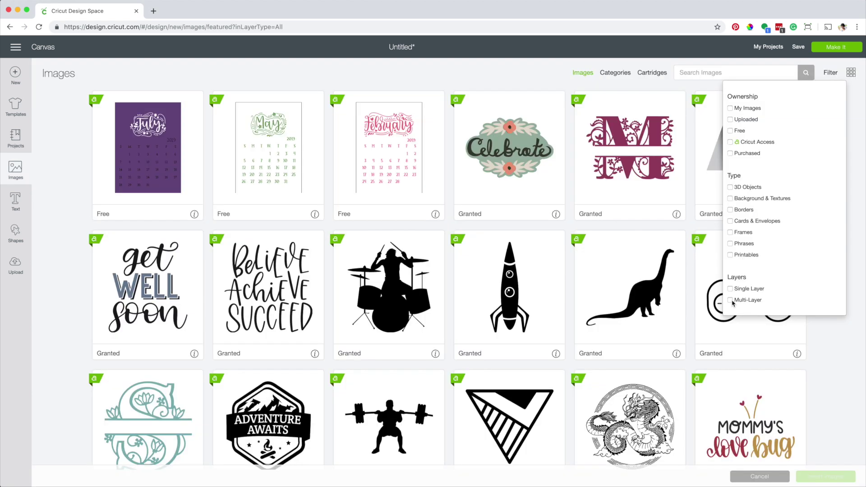
Insert the multi-layer Candy Monster image and place it below the flower
left_click(731, 300)
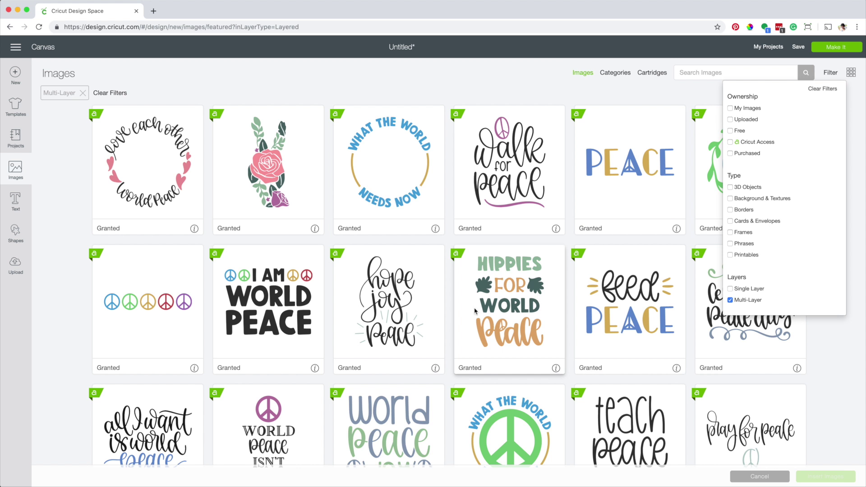
left_click(746, 234)
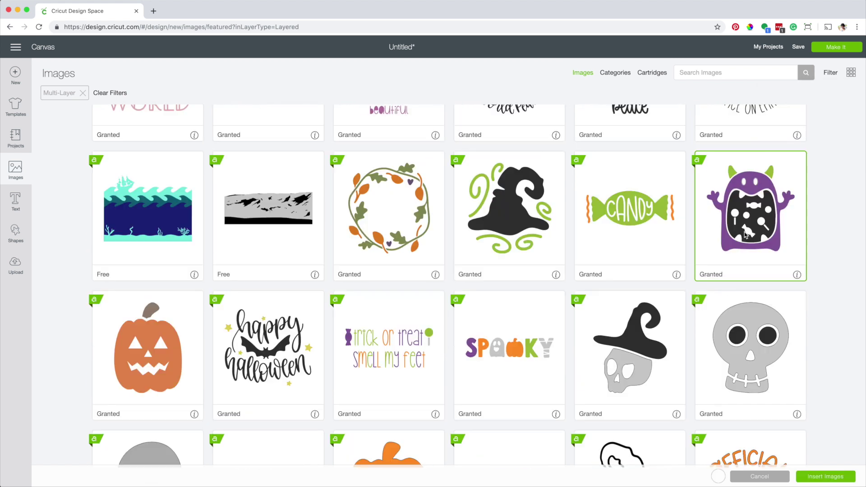
left_click(825, 477)
left_click_drag(141, 216, 190, 353)
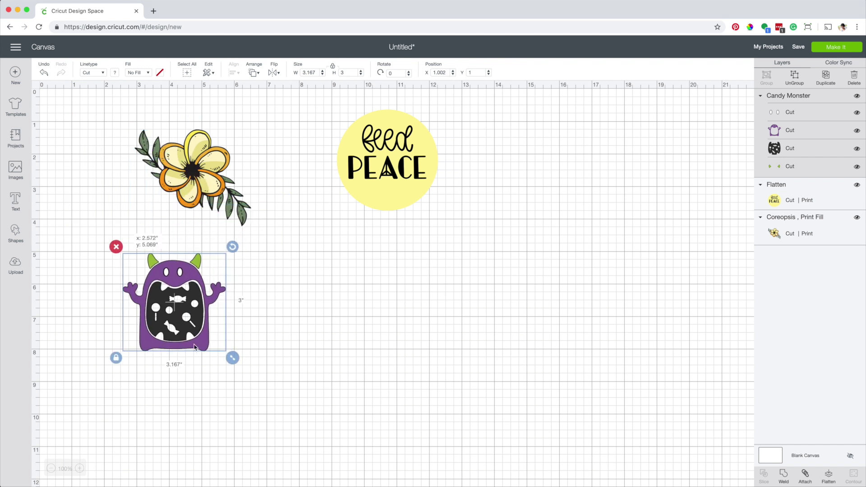
Ungroup the monster to inspect its pieces, undo, then flatten it into one 3.167 x 3 print layer
left_click(794, 83)
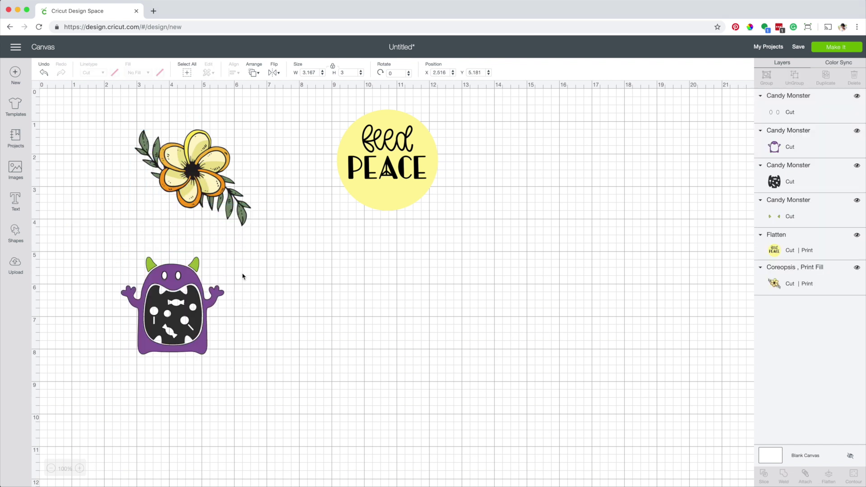
left_click_drag(174, 280, 287, 286)
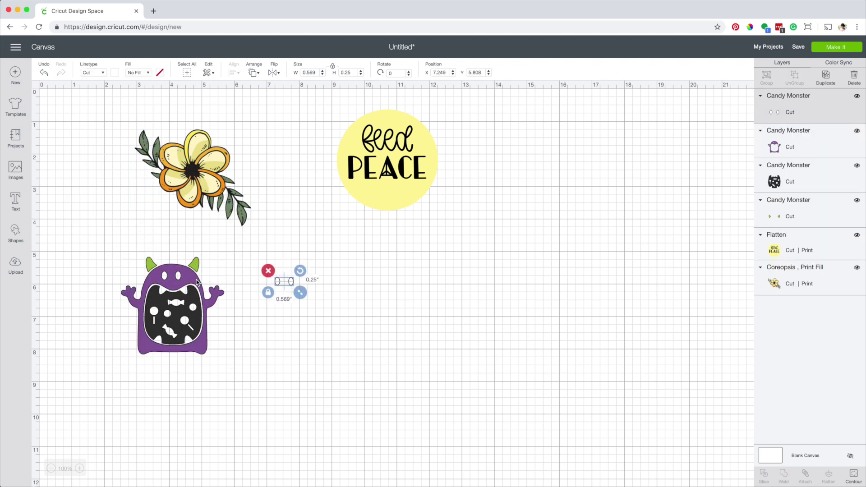
left_click_drag(196, 283, 397, 289)
left_click_drag(196, 295, 296, 303)
left_click(397, 366)
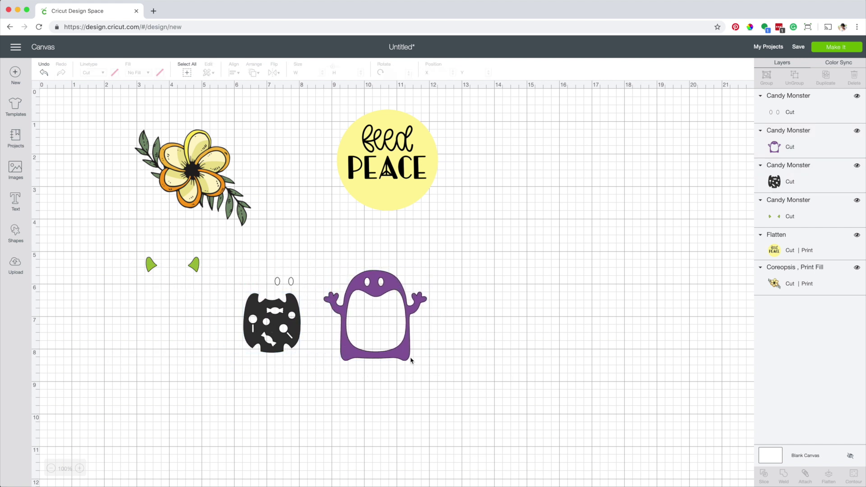
key("super+z")
key("super+z")
key("super+z")
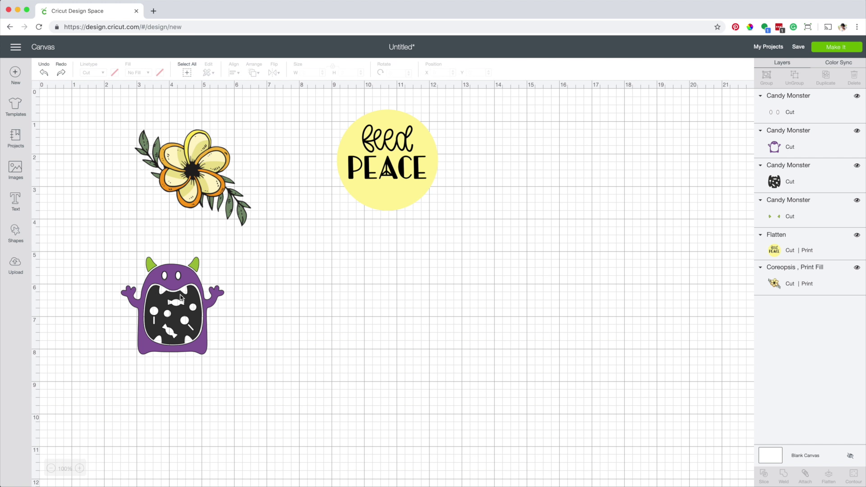
left_click_drag(100, 251, 251, 369)
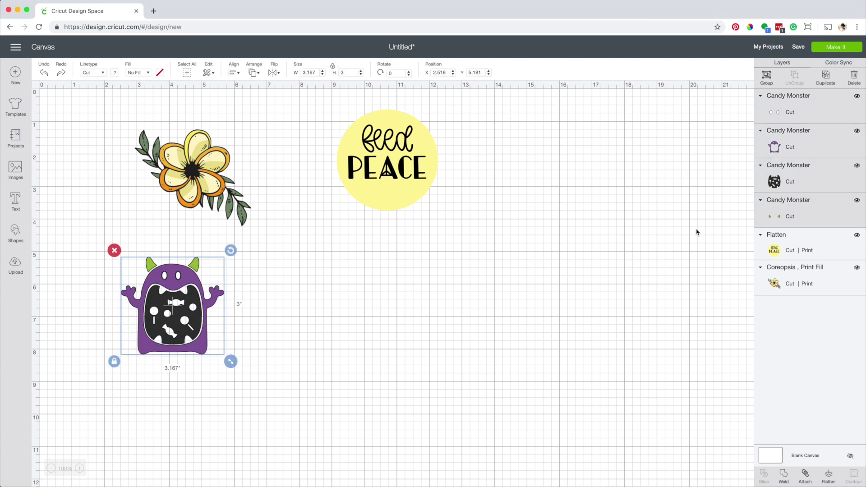
left_click(828, 476)
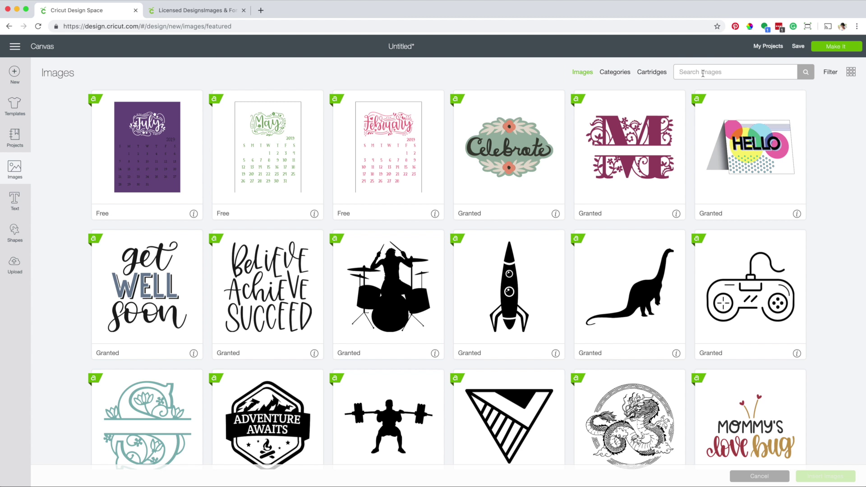
Search images for 'disney' and insert the DREAMS do come true design
left_click(701, 73)
type("disney")
key("Return")
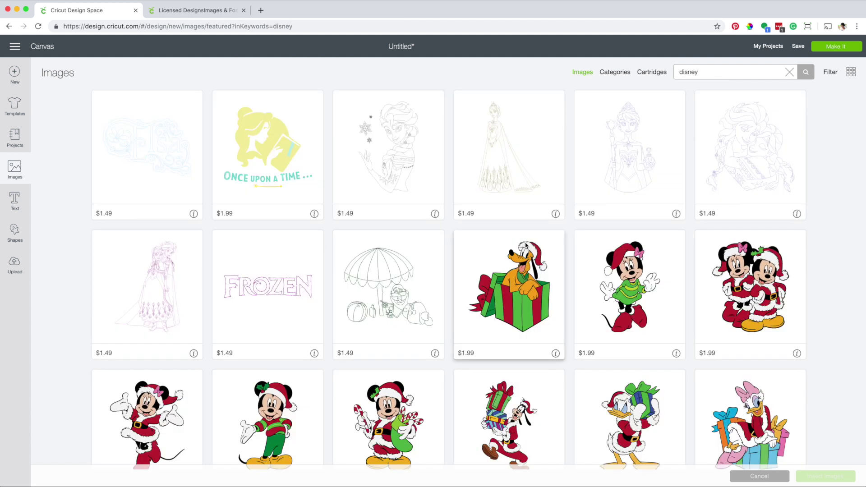
scroll(525, 245, "down", 10)
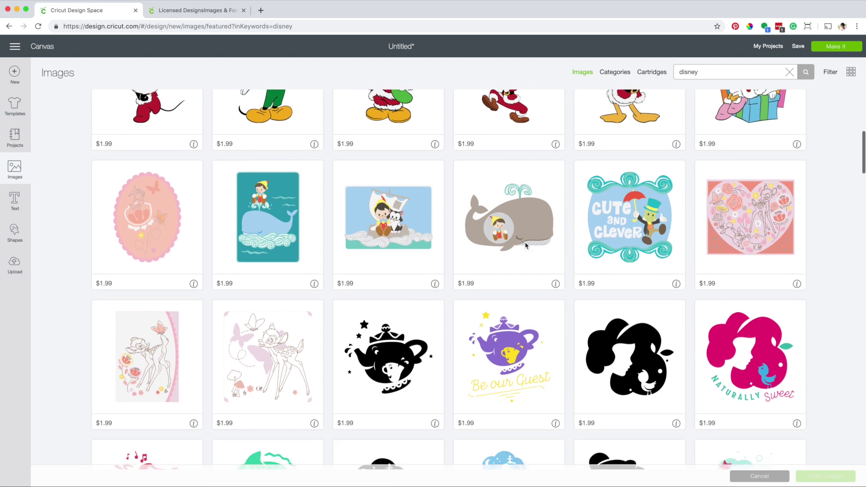
scroll(525, 245, "down", 5)
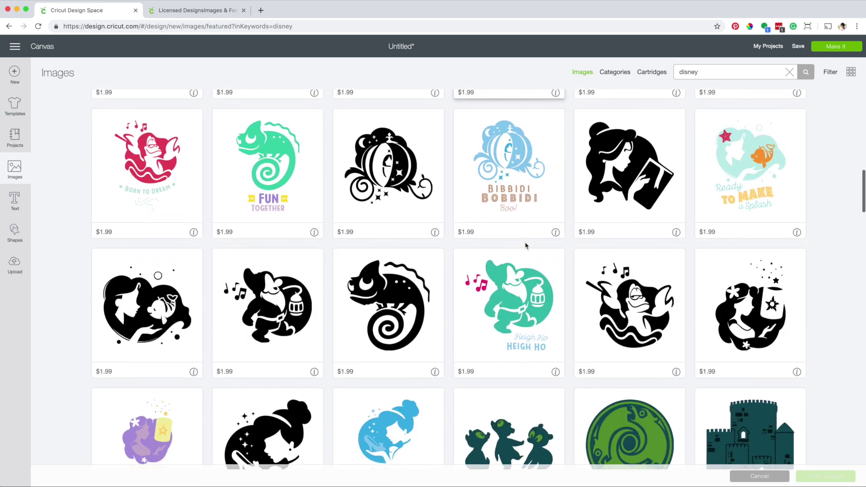
scroll(525, 245, "down", 4)
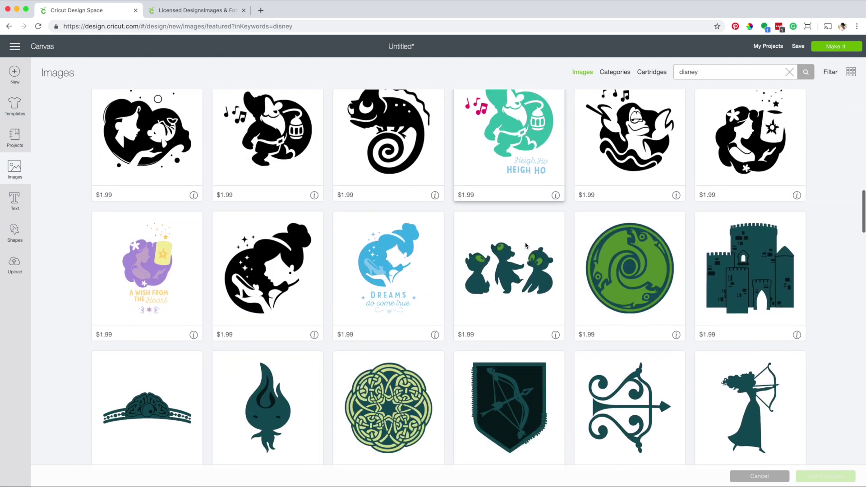
left_click(365, 263)
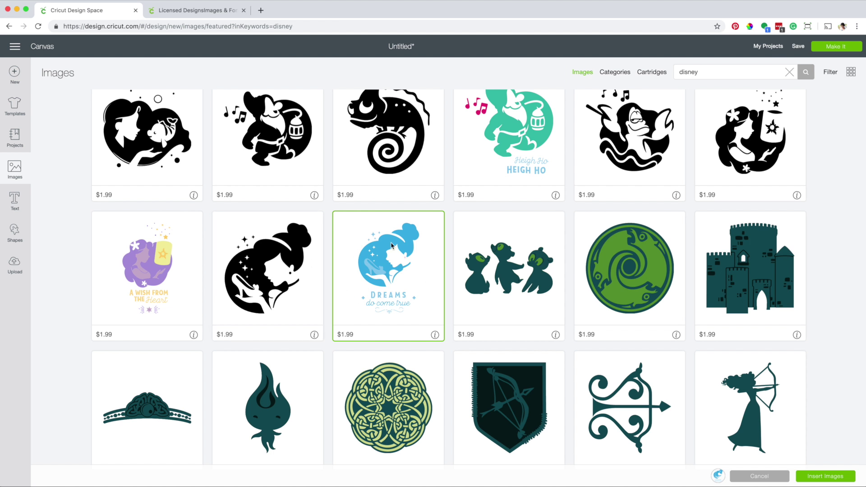
left_click(815, 477)
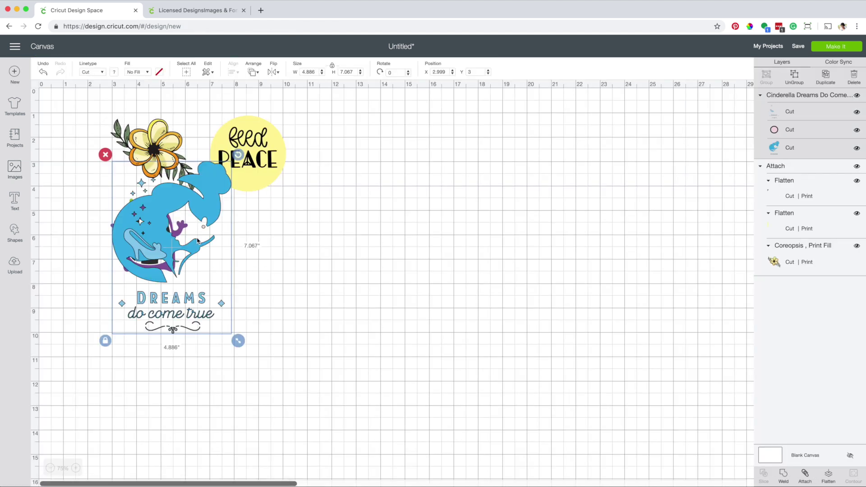
Move the Cinderella Dreams design right and shrink it to about 2.074 by 3 inches
left_click_drag(201, 237, 423, 191)
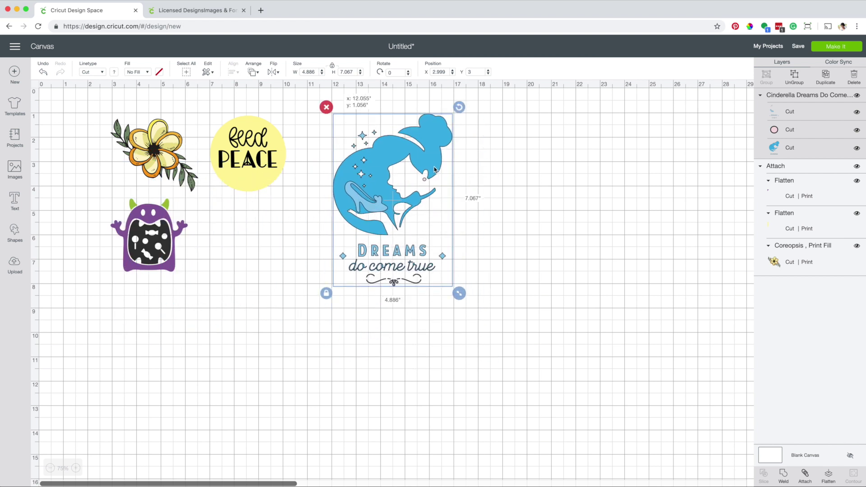
left_click_drag(459, 293, 390, 194)
left_click_drag(358, 149, 374, 208)
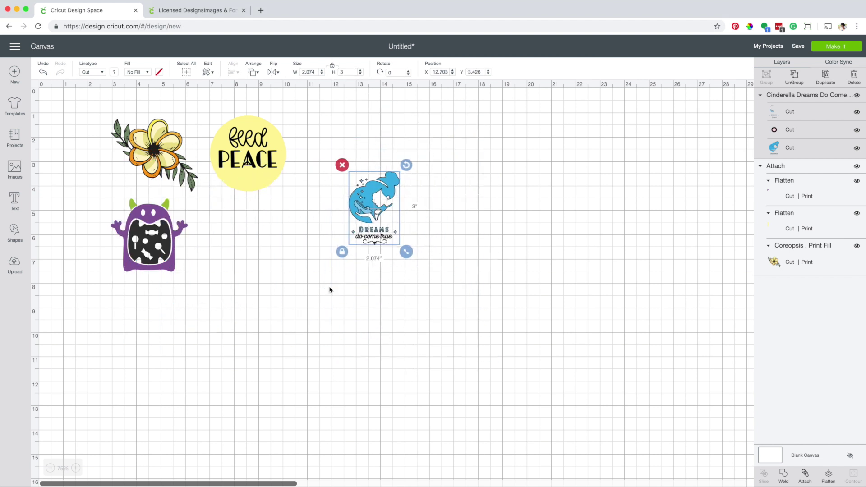
left_click(325, 176)
left_click(14, 232)
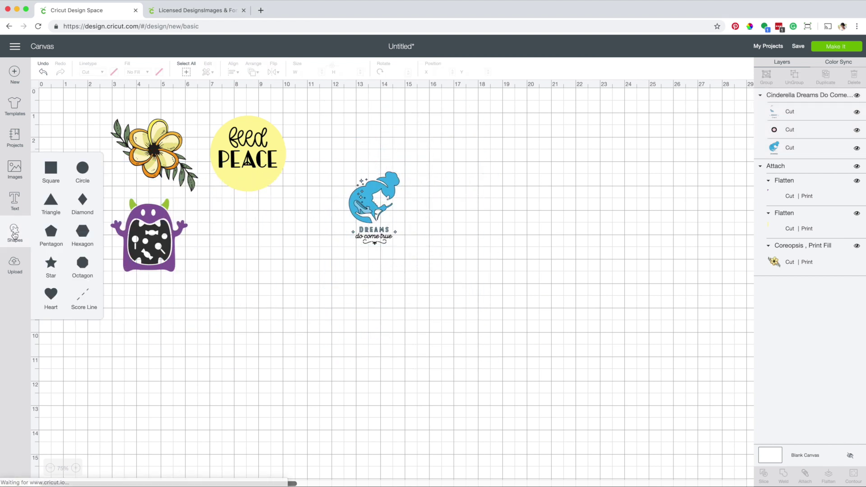
Add a 4-inch pale pink circle and send it behind the Cinderella Dreams design
left_click(80, 169)
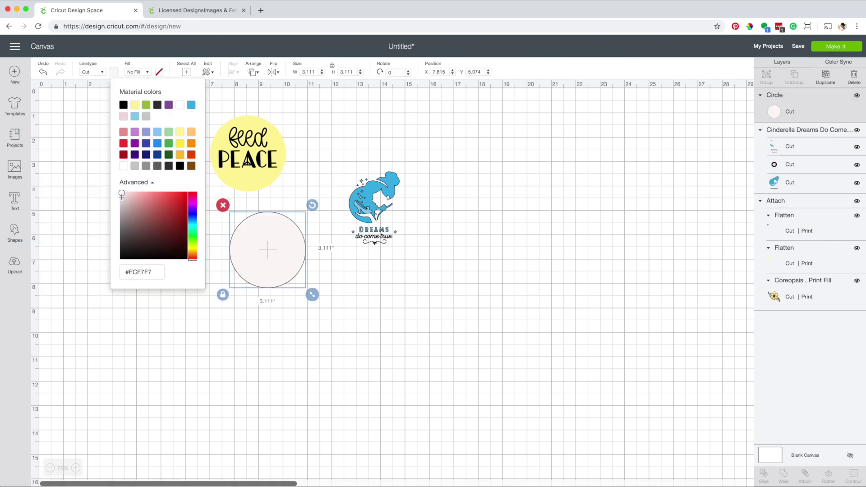
left_click_drag(122, 194, 124, 194)
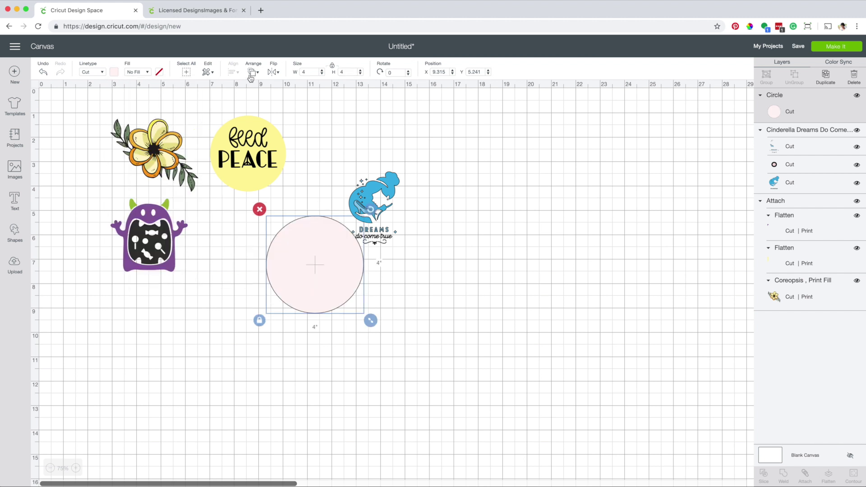
left_click(254, 73)
left_click(264, 88)
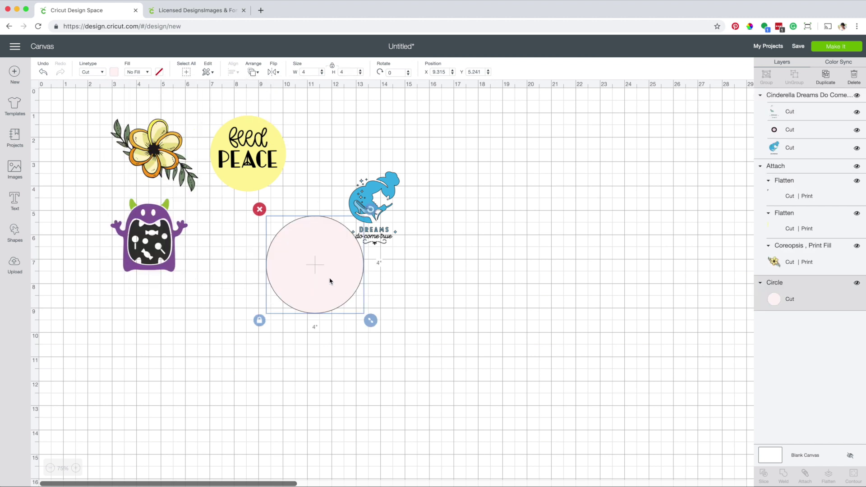
left_click_drag(329, 281, 386, 227)
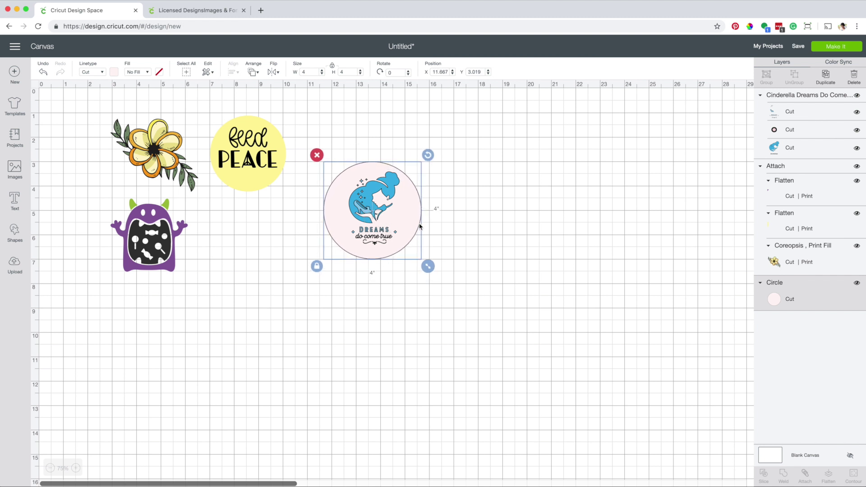
left_click(543, 239)
Centre the Cinderella design on the circle and flatten both into one printable sticker
left_click_drag(321, 148, 467, 296)
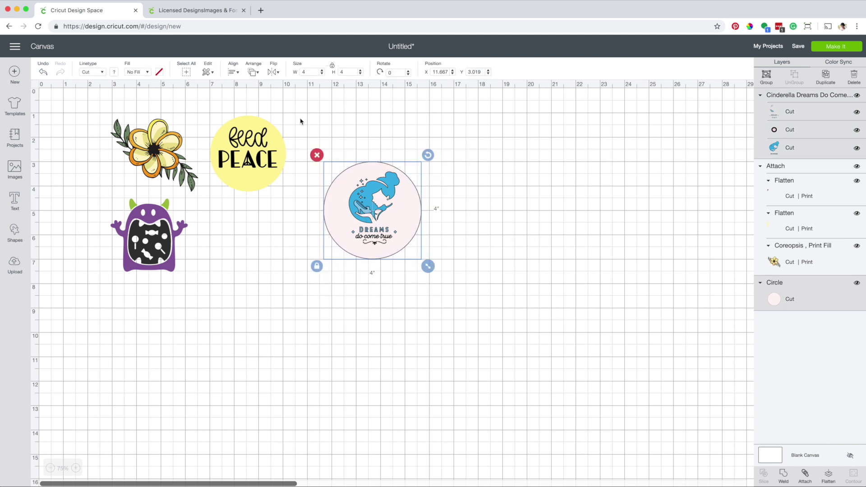
left_click(232, 72)
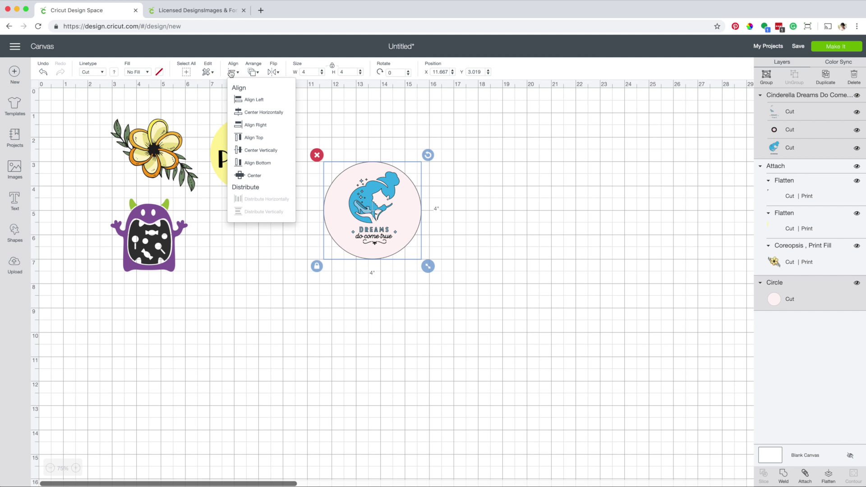
left_click(249, 178)
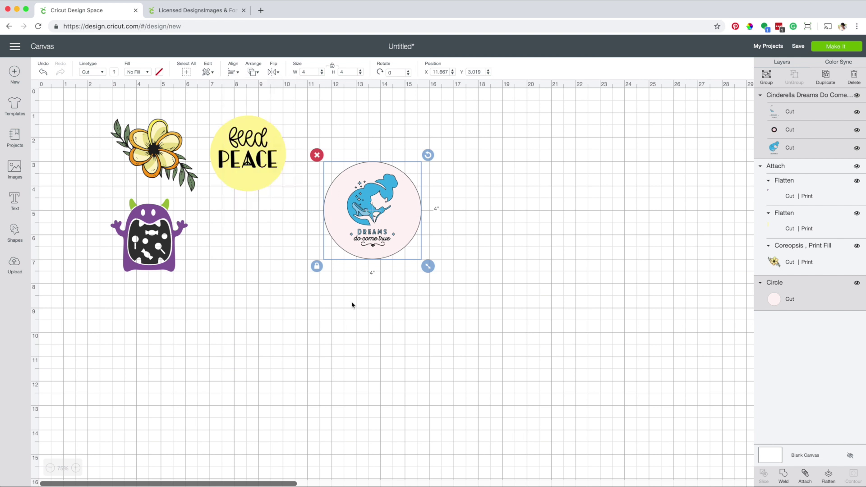
left_click_drag(341, 131, 434, 263)
left_click(830, 478)
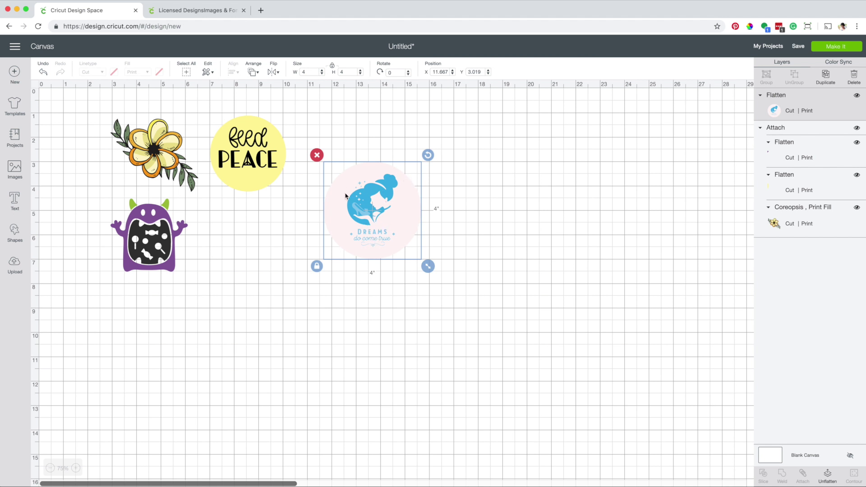
left_click(468, 274)
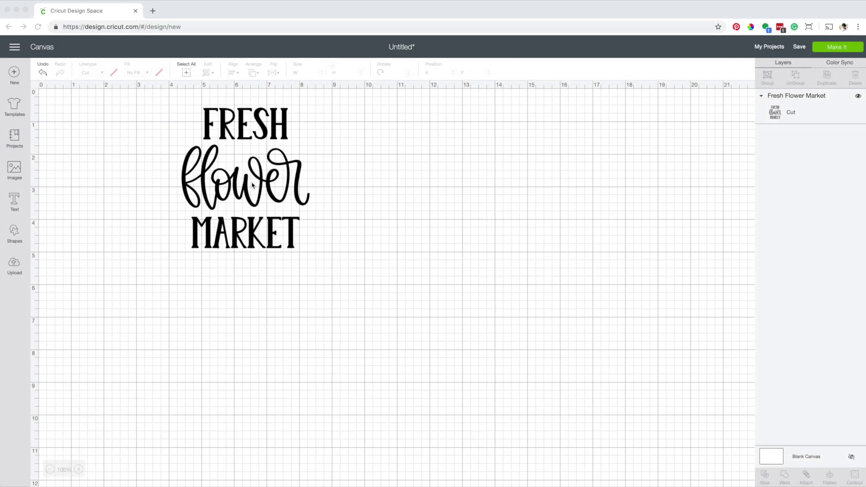
Add a square, unlock its proportions and stretch it into a rectangle covering MARKET
left_click(249, 176)
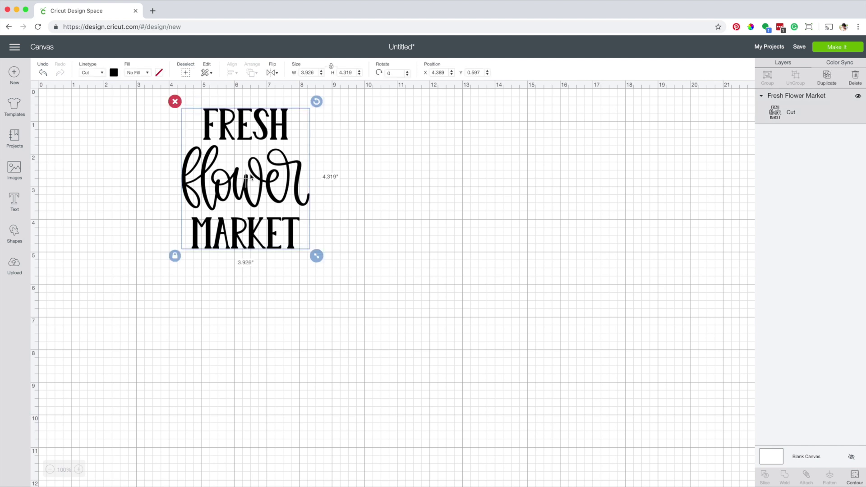
left_click(416, 184)
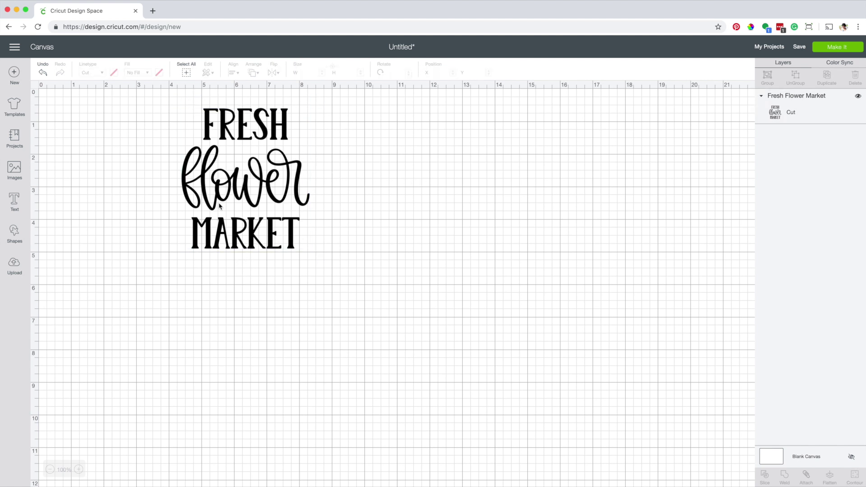
left_click(252, 158)
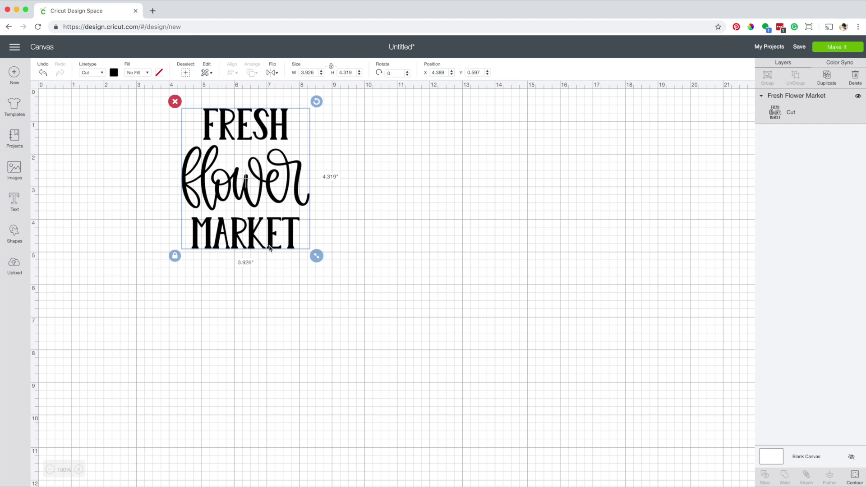
left_click(264, 280)
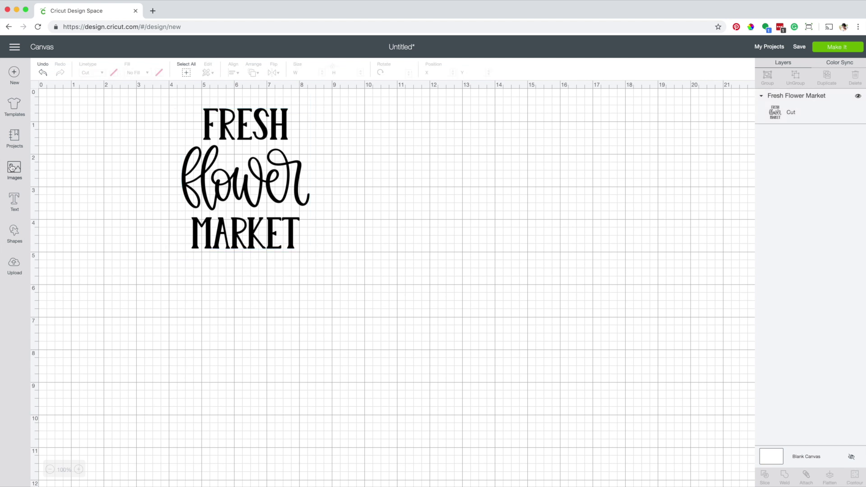
left_click(14, 233)
left_click(50, 168)
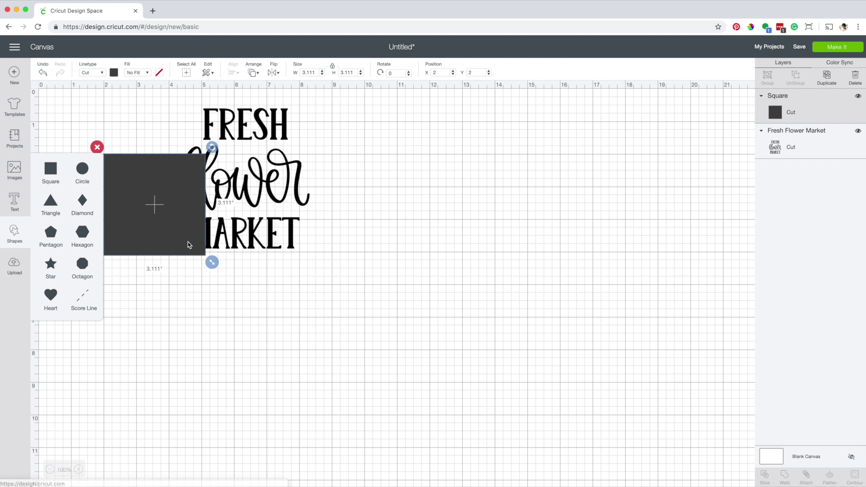
left_click_drag(167, 211, 245, 268)
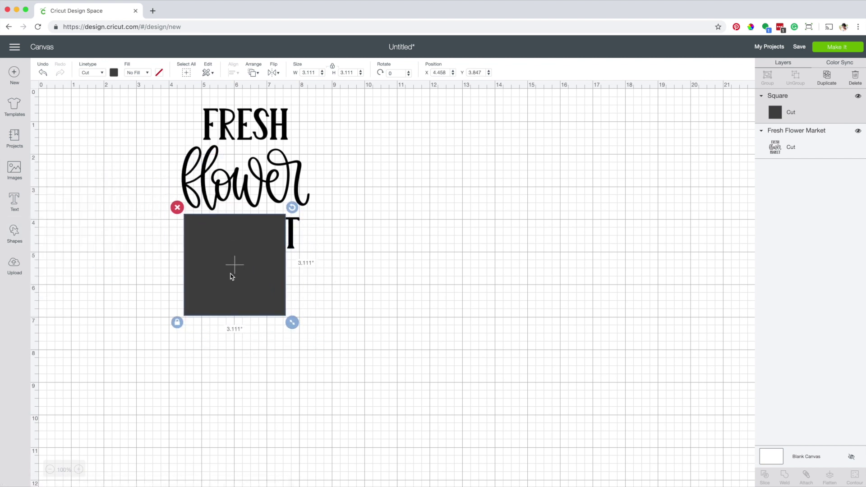
left_click(177, 323)
left_click_drag(300, 325, 346, 320)
left_click_drag(329, 286, 323, 284)
left_click(456, 280)
Slice the FRESH flower MARKET sign with the rectangle and delete the cut-out and leftover pieces
left_click_drag(374, 125, 157, 321)
left_click(764, 479)
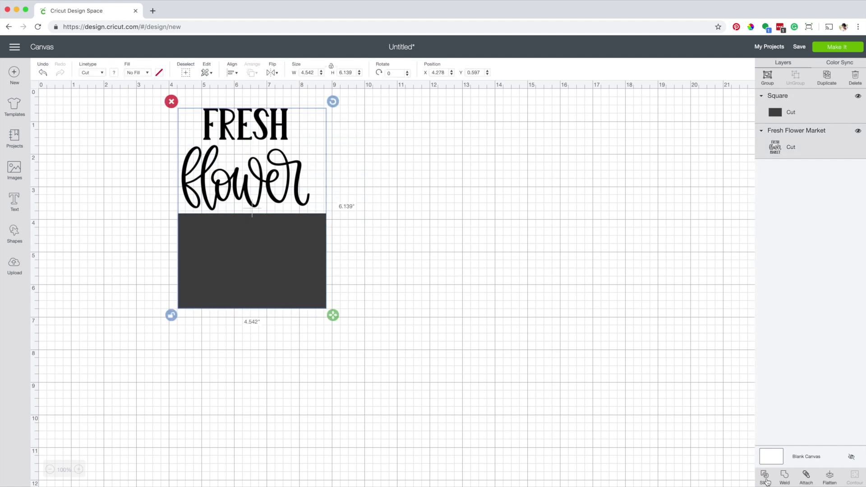
left_click_drag(304, 273, 399, 288)
key("Delete")
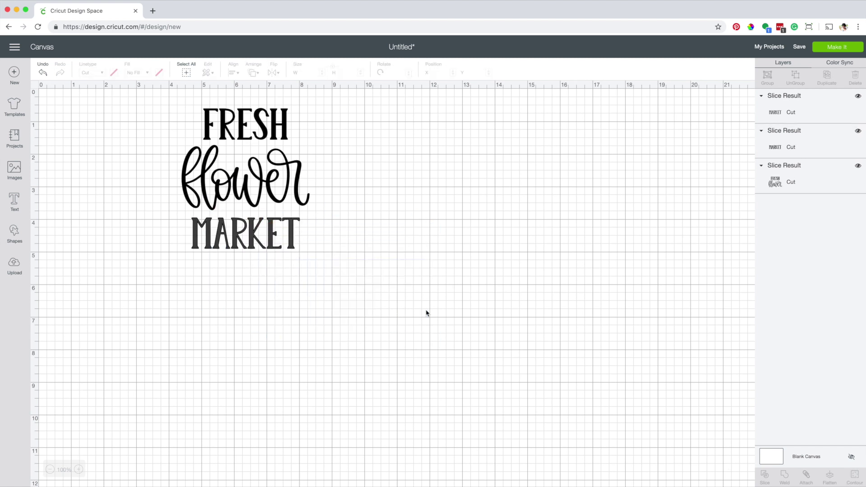
left_click(229, 238)
key("Delete")
left_click(229, 237)
key("Delete")
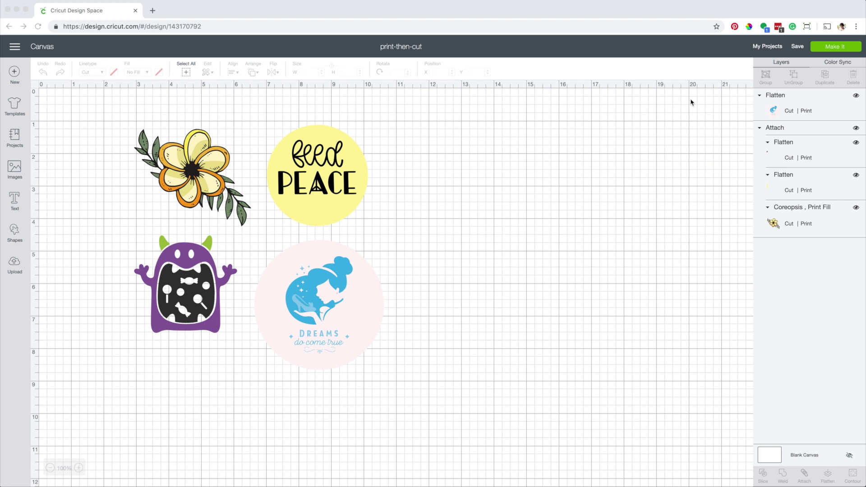
Check Public in the Save As dialog, close it, and go to the Projects library
left_click(798, 47)
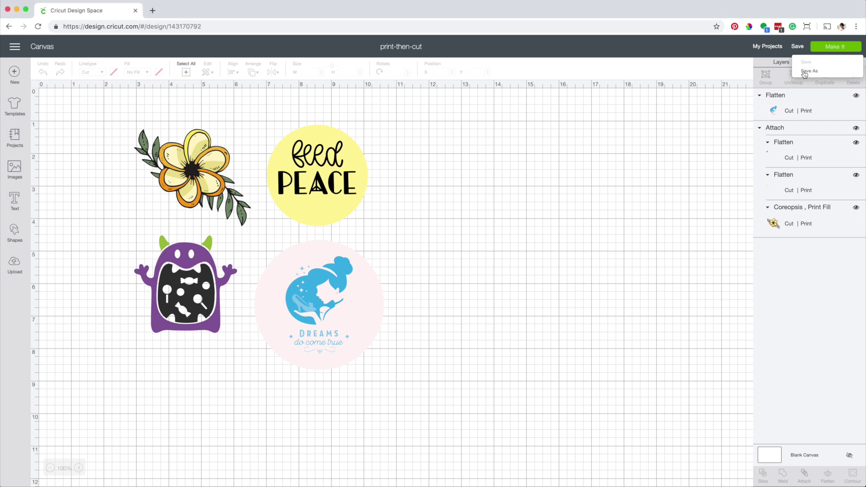
left_click(804, 74)
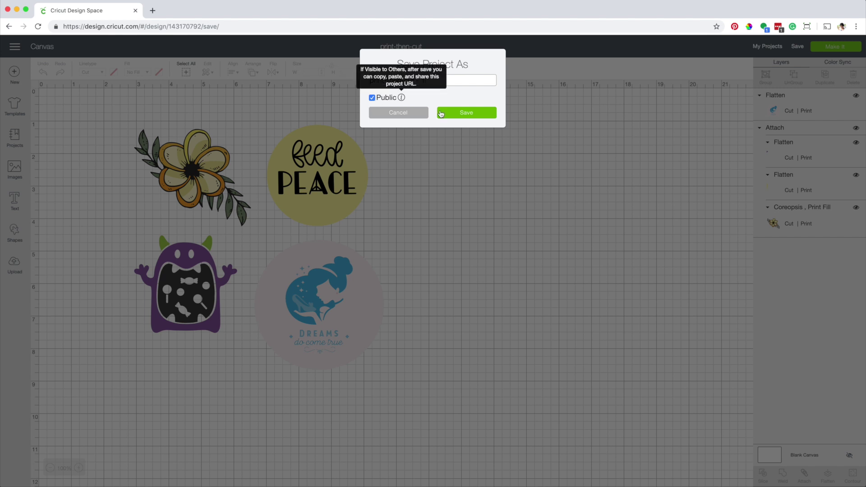
left_click(398, 113)
left_click(14, 136)
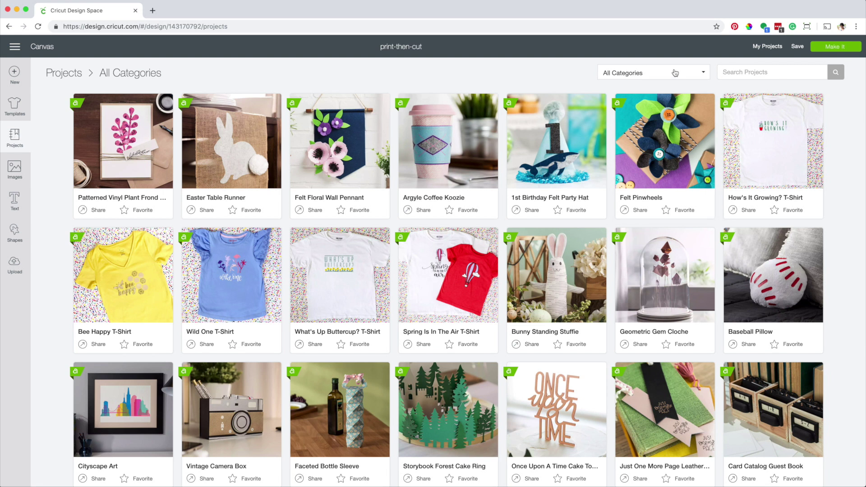
Filter to My Projects and share the Print-then-cut stickers project with Visible to Others on
left_click(669, 73)
left_click(655, 86)
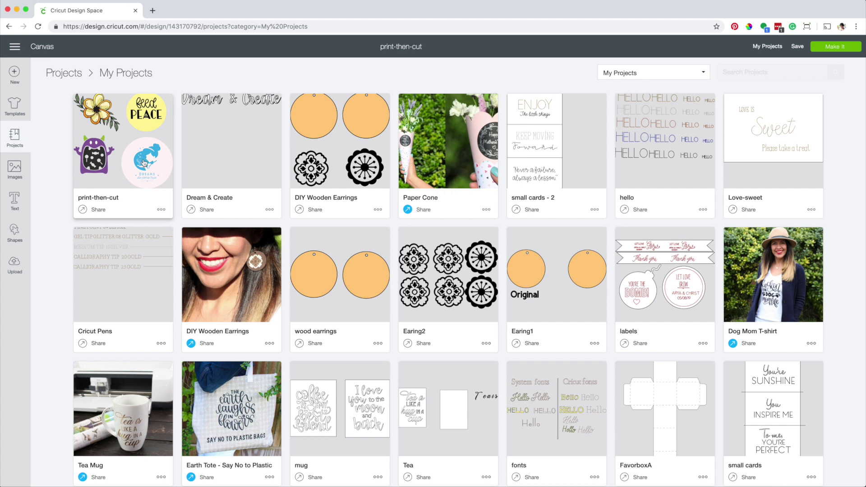
left_click(83, 211)
left_click(121, 166)
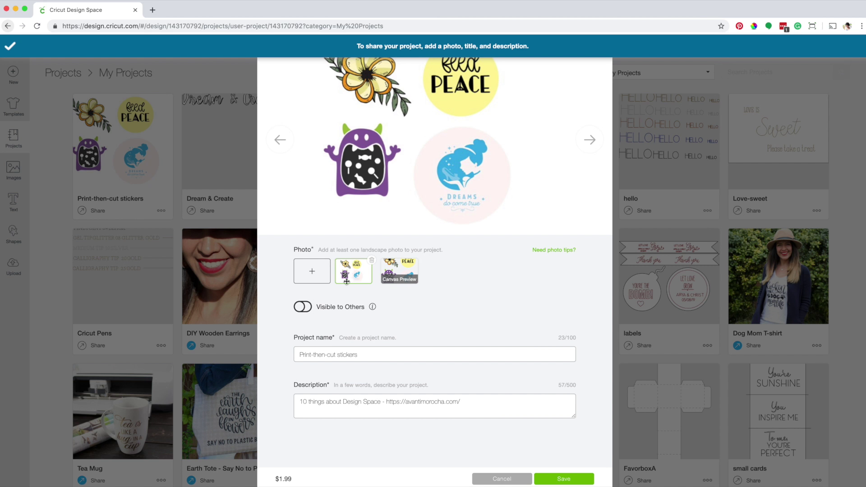
left_click(311, 309)
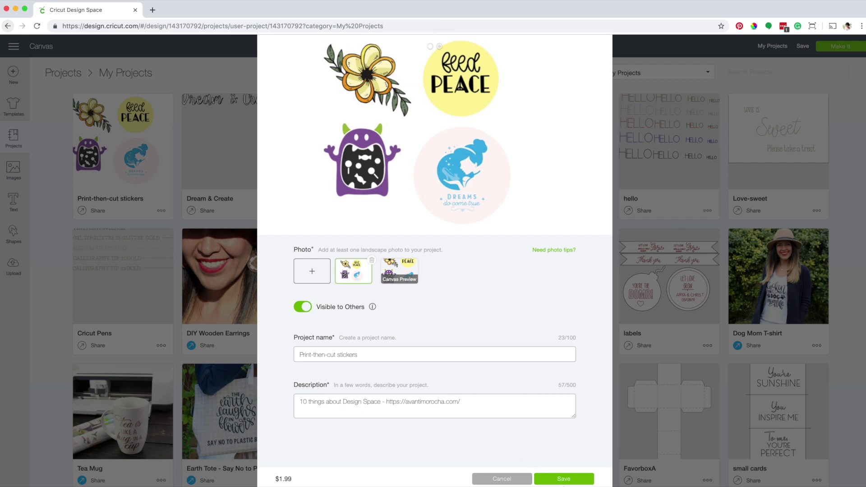
left_click(563, 484)
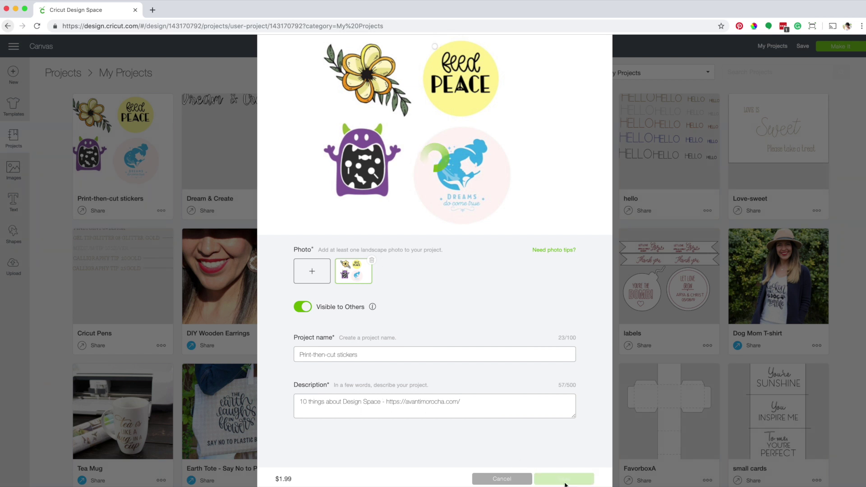